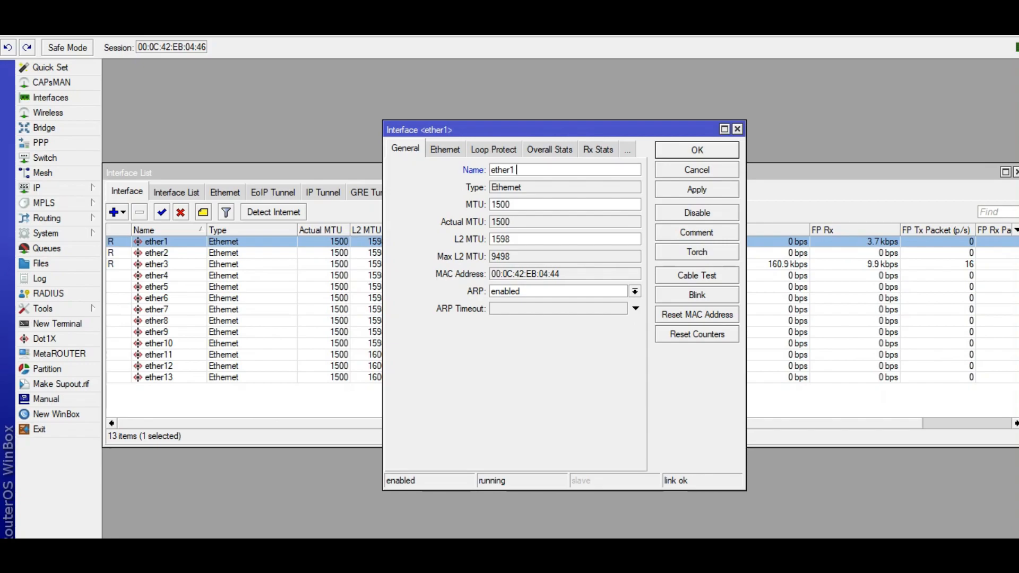
Rename the ether1 interface as "ether1 ISP1" and save the change
{"action": "type", "text": "1"}
{"action": "left_click", "coordinate": [696, 189]}
{"action": "left_click", "coordinate": [696, 150]}
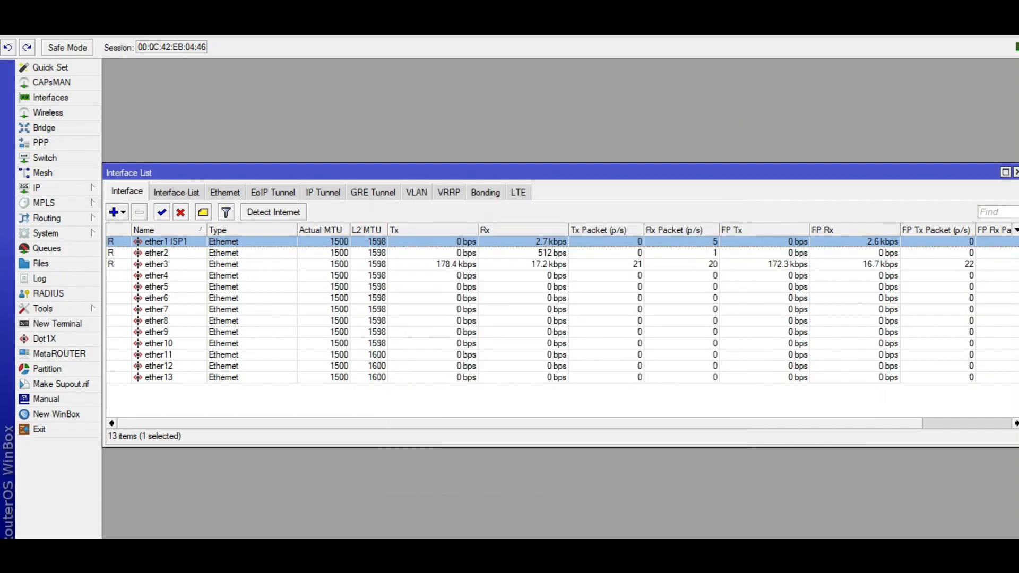
Rename the ether2 interface as "ether2 ISP2" and save the change
{"action": "double_click", "coordinate": [156, 253]}
{"action": "left_click", "coordinate": [516, 170]}
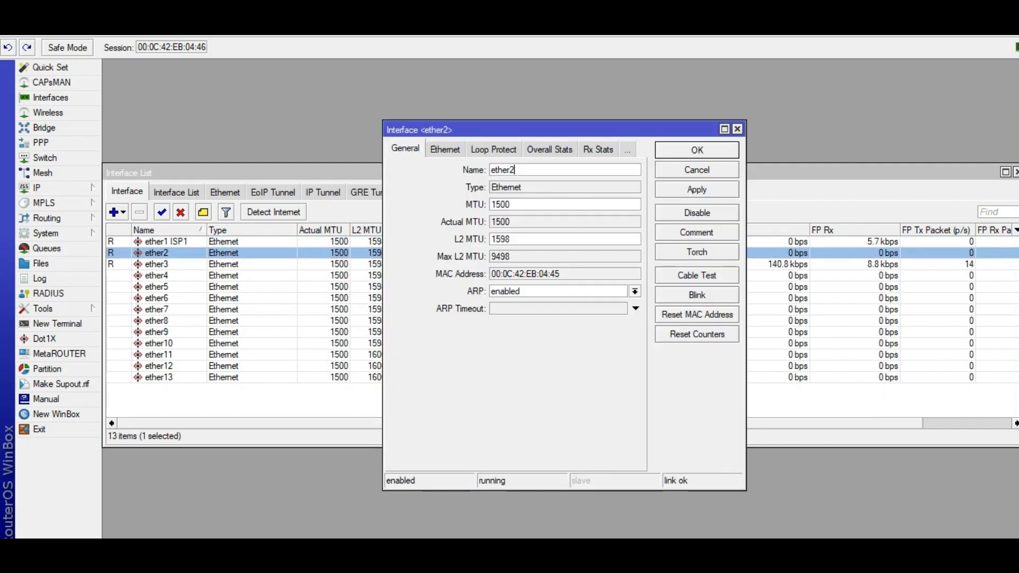
{"action": "type", "text": "ISP2"}
{"action": "left_click", "coordinate": [696, 190]}
{"action": "left_click", "coordinate": [697, 150]}
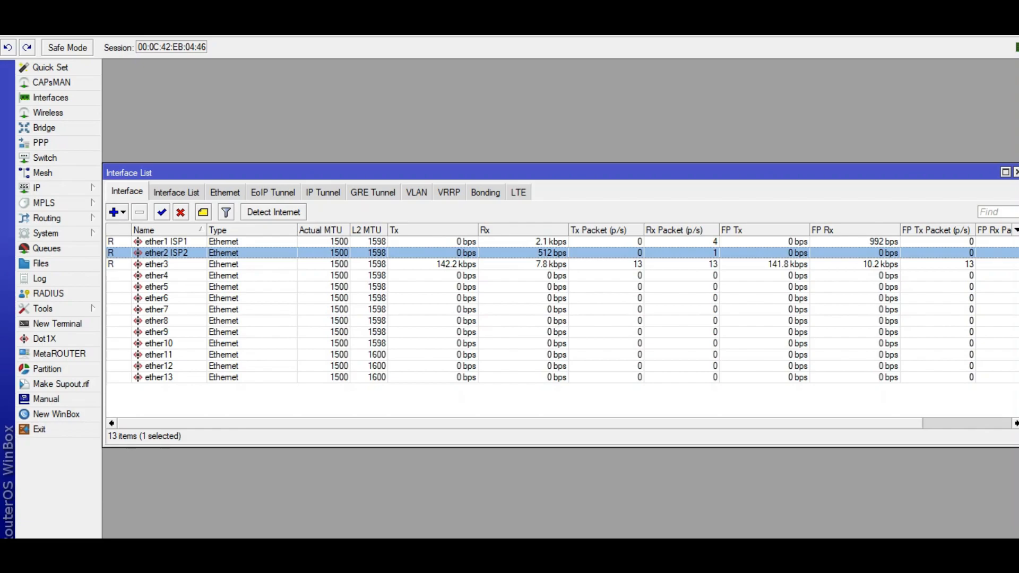
Rename the ether3 interface as "ether3 LAN" and save the change
{"action": "double_click", "coordinate": [157, 265]}
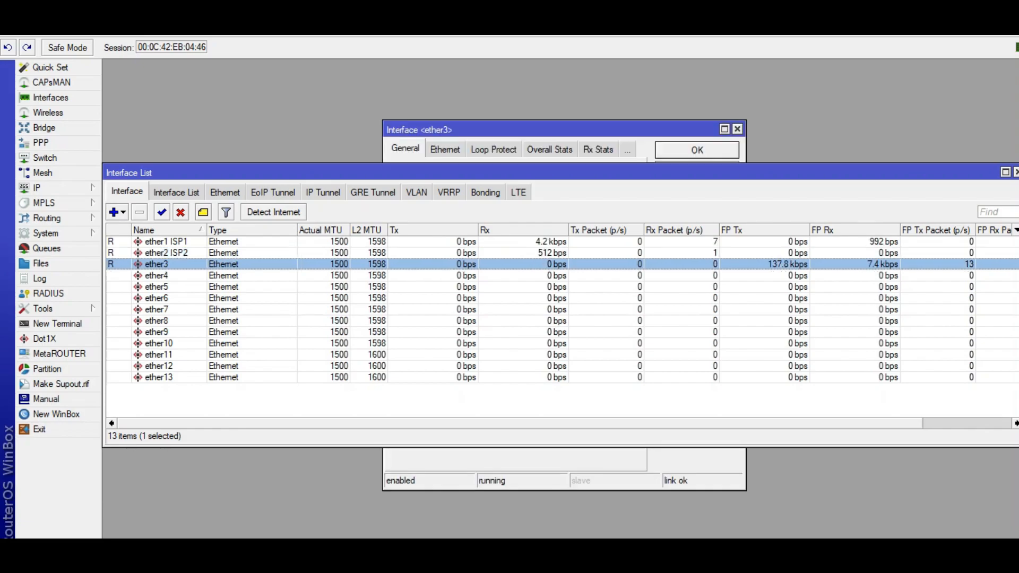
{"action": "left_click", "coordinate": [517, 169]}
{"action": "type", "text": "LAN"}
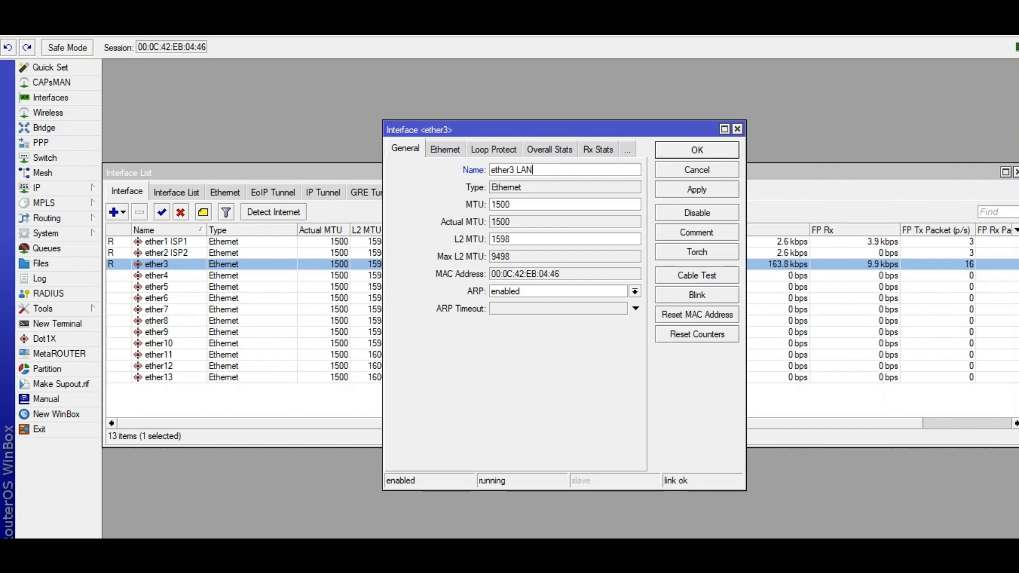
{"action": "left_click", "coordinate": [697, 189]}
{"action": "left_click", "coordinate": [696, 150]}
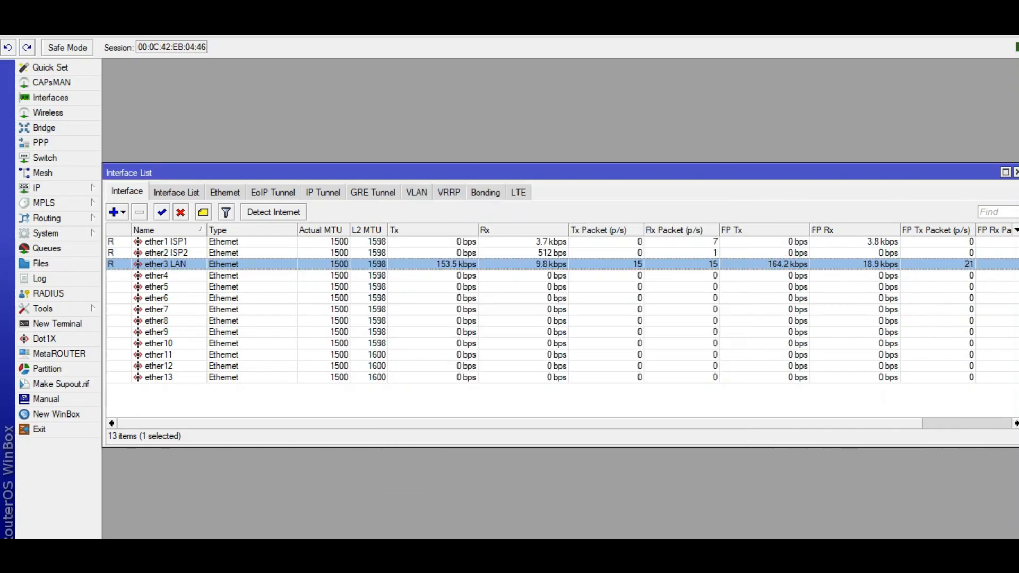
Add a DHCP client on ether1 ISP1, keeping peer DNS, peer NTP and the default route on
{"action": "left_click", "coordinate": [42, 188]}
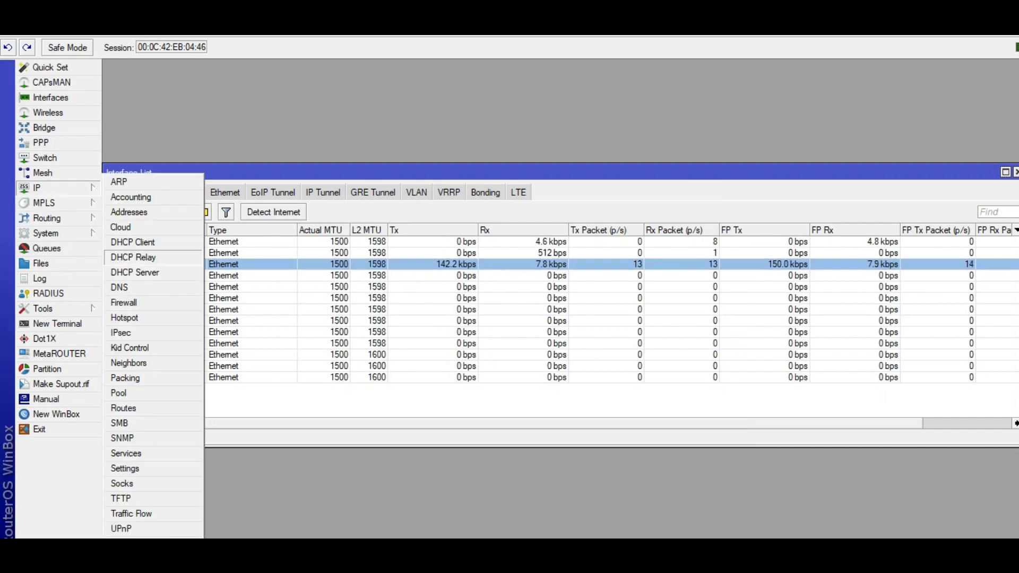
{"action": "left_click", "coordinate": [133, 243]}
{"action": "left_click", "coordinate": [399, 212]}
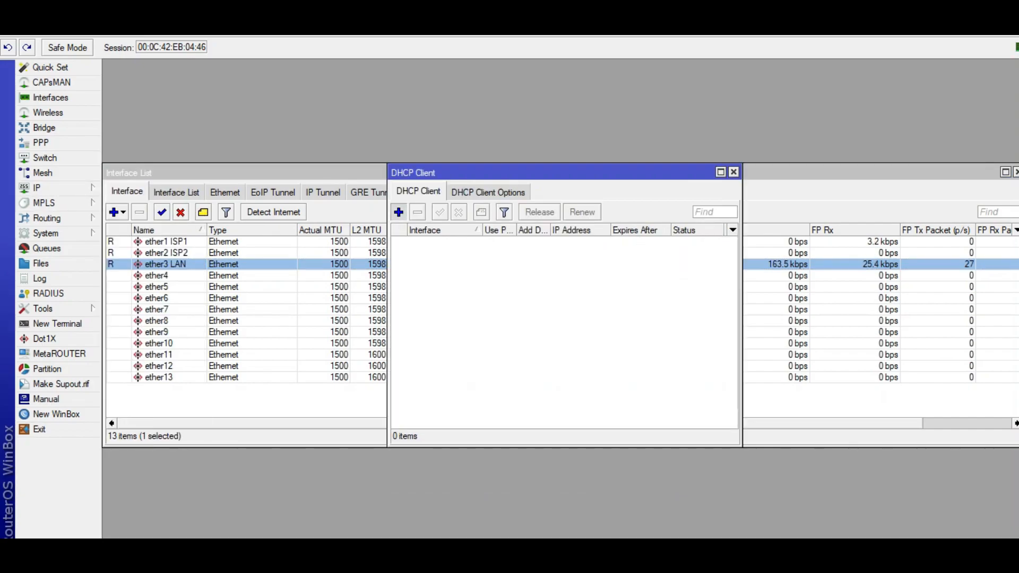
{"action": "left_click", "coordinate": [663, 255]}
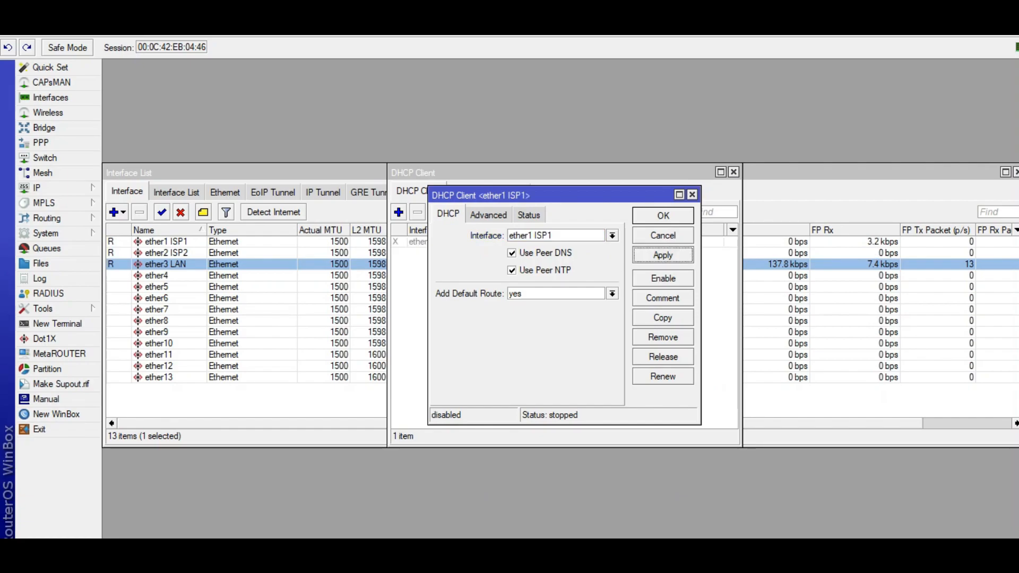
{"action": "left_click", "coordinate": [663, 216]}
Add a second DHCP client on the ether2 ISP2 interface with the default options
{"action": "left_click", "coordinate": [398, 212]}
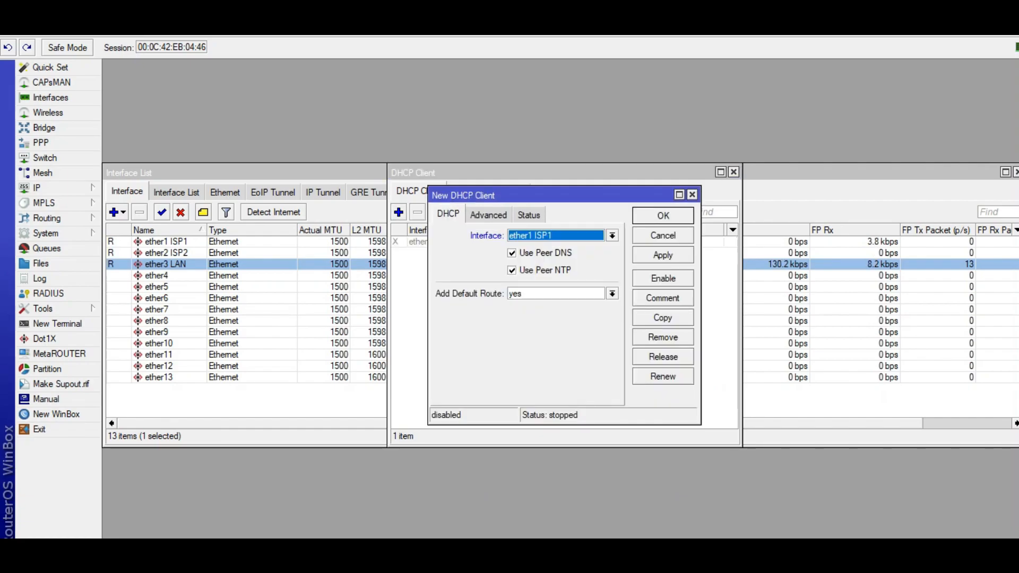
{"action": "left_click", "coordinate": [612, 235]}
{"action": "left_click", "coordinate": [529, 257]}
{"action": "left_click", "coordinate": [663, 254]}
{"action": "left_click", "coordinate": [663, 215]}
Enable the DHCP clients on ether1 ISP1 and ether2 ISP2, and close the DHCP client list
{"action": "left_click", "coordinate": [430, 242]}
{"action": "left_click", "coordinate": [440, 212]}
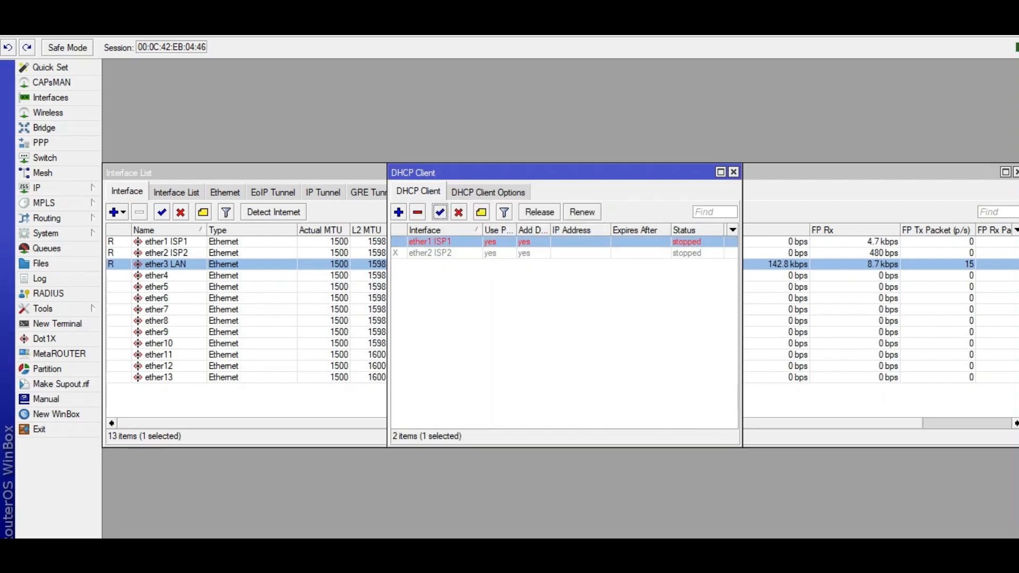
{"action": "left_click", "coordinate": [430, 253]}
{"action": "left_click", "coordinate": [440, 212]}
{"action": "left_click", "coordinate": [499, 319]}
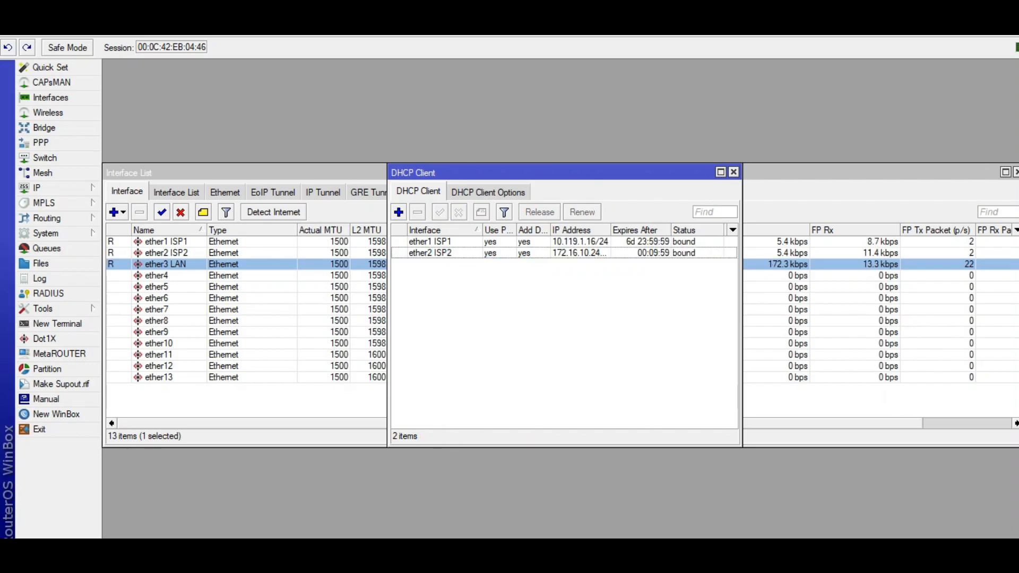
{"action": "left_click", "coordinate": [398, 213]}
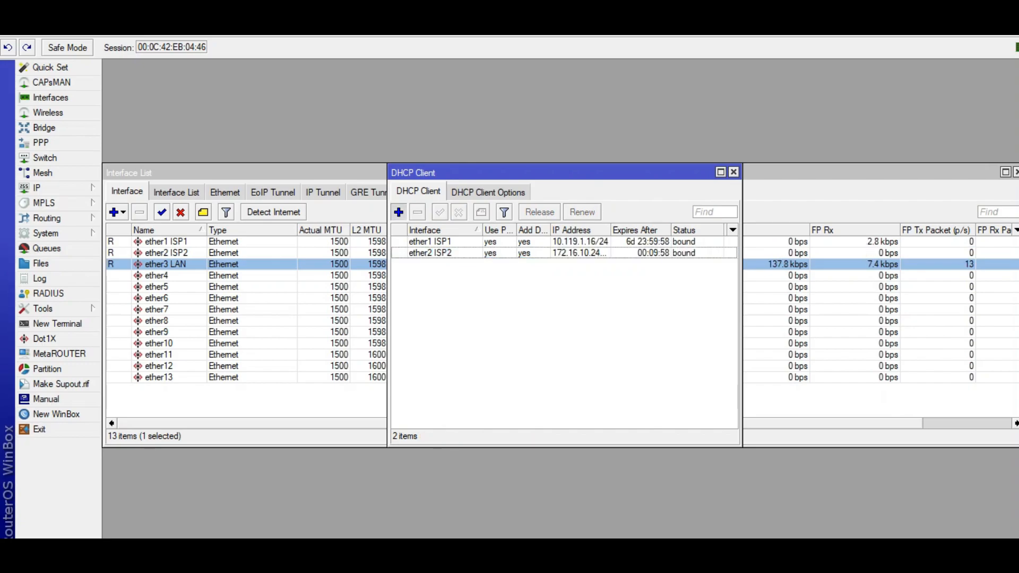
{"action": "left_click", "coordinate": [692, 195]}
{"action": "left_click", "coordinate": [733, 172]}
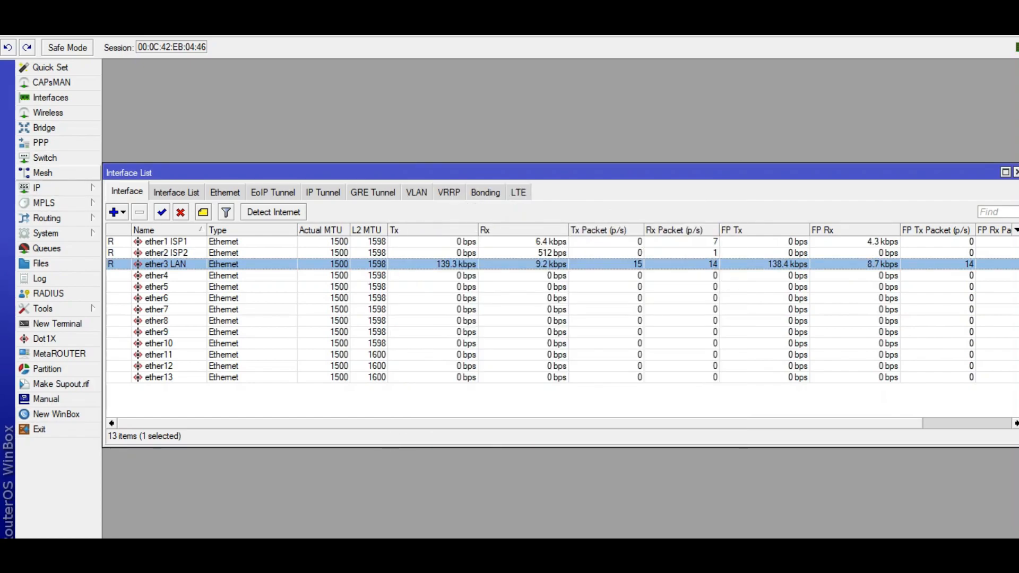
Assign the IP address 192.168.10.1/24 to the ether3 LAN interface and close the address list
{"action": "left_click", "coordinate": [48, 188]}
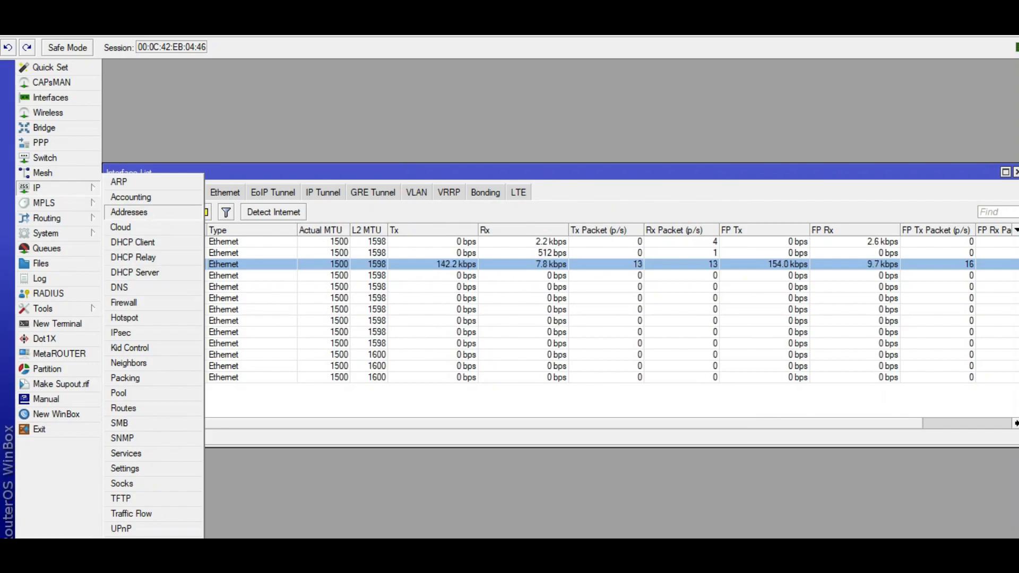
{"action": "left_click", "coordinate": [129, 212]}
{"action": "left_click", "coordinate": [450, 202]}
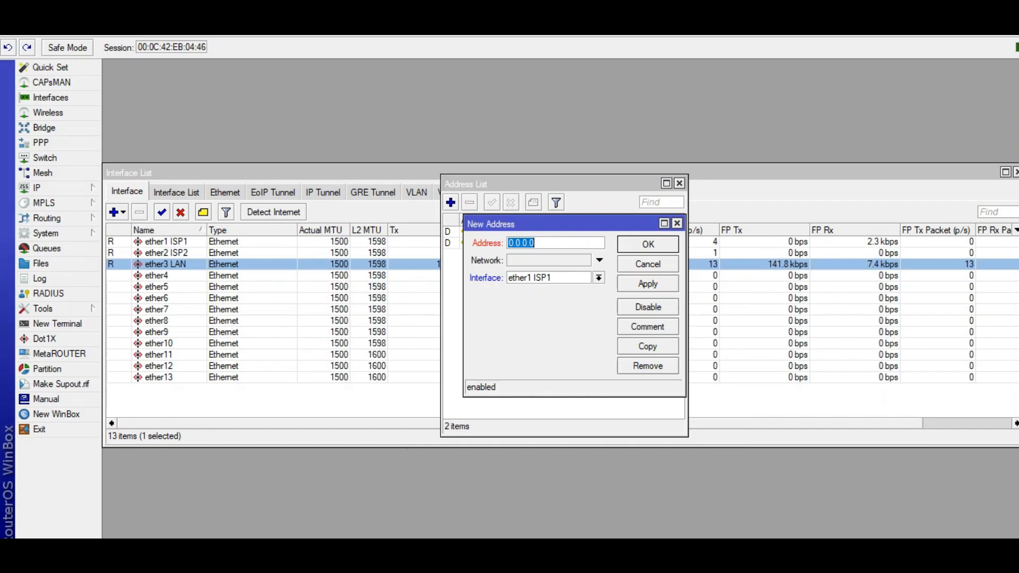
{"action": "type", "text": "192.1"}
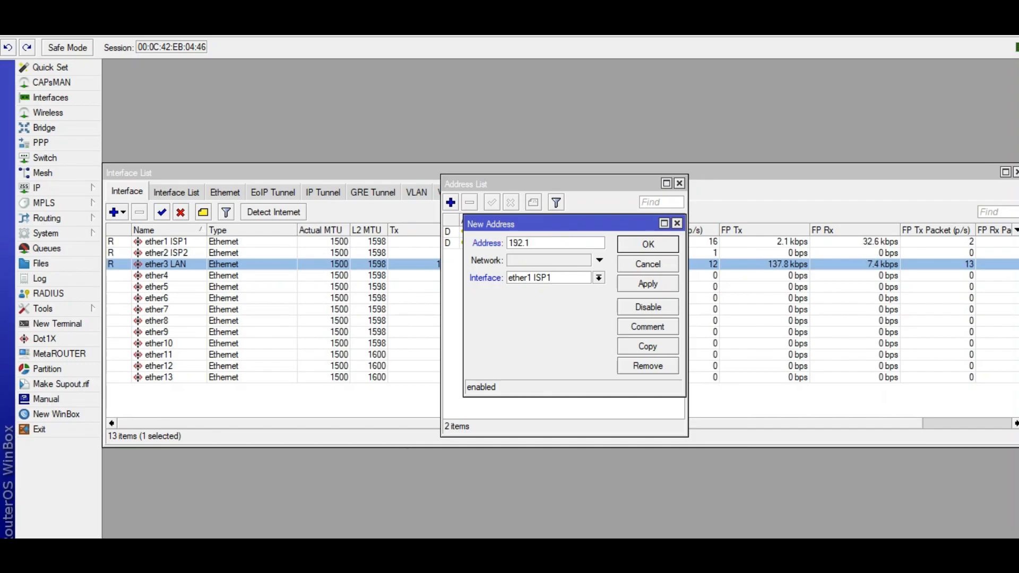
{"action": "type", "text": "68.10.1/24"}
{"action": "left_click", "coordinate": [598, 278]}
{"action": "left_click", "coordinate": [534, 309]}
{"action": "left_click", "coordinate": [647, 283]}
{"action": "left_click", "coordinate": [648, 244]}
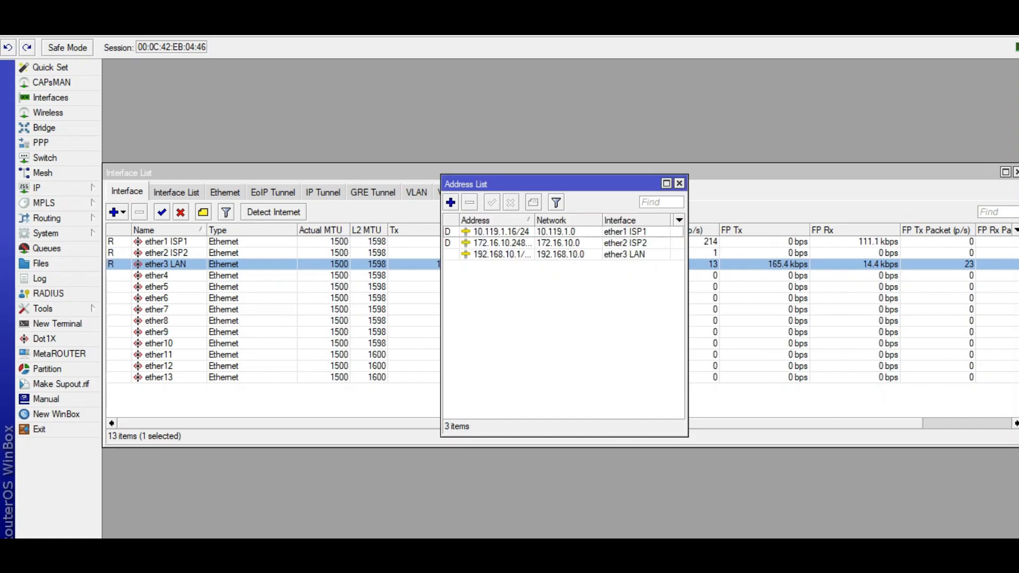
{"action": "left_click", "coordinate": [679, 183]}
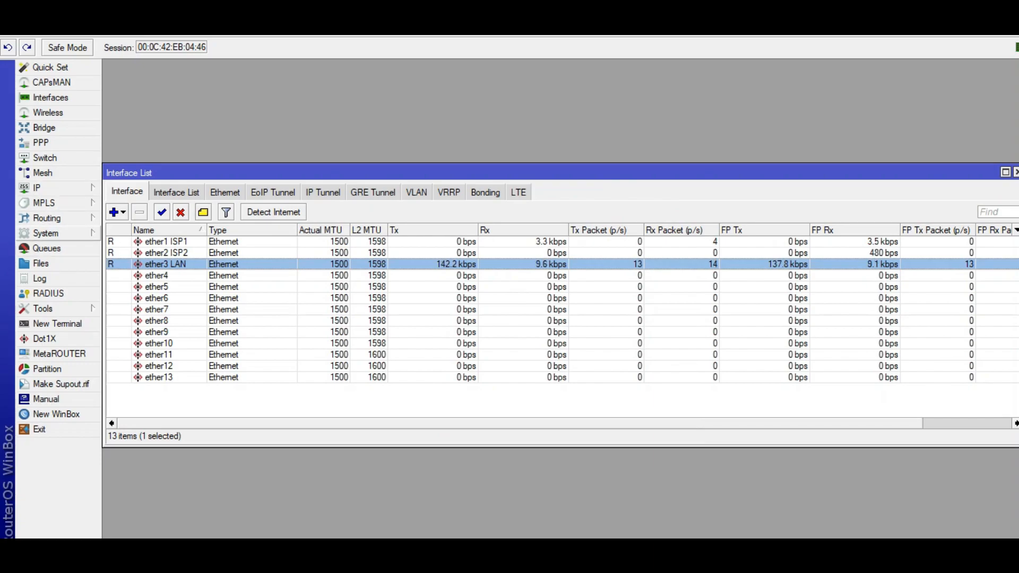
Add a firewall NAT rule with chain srcnat, out interface ether1 ISP1 and action masquerade
{"action": "left_click", "coordinate": [48, 187]}
{"action": "left_click", "coordinate": [124, 303]}
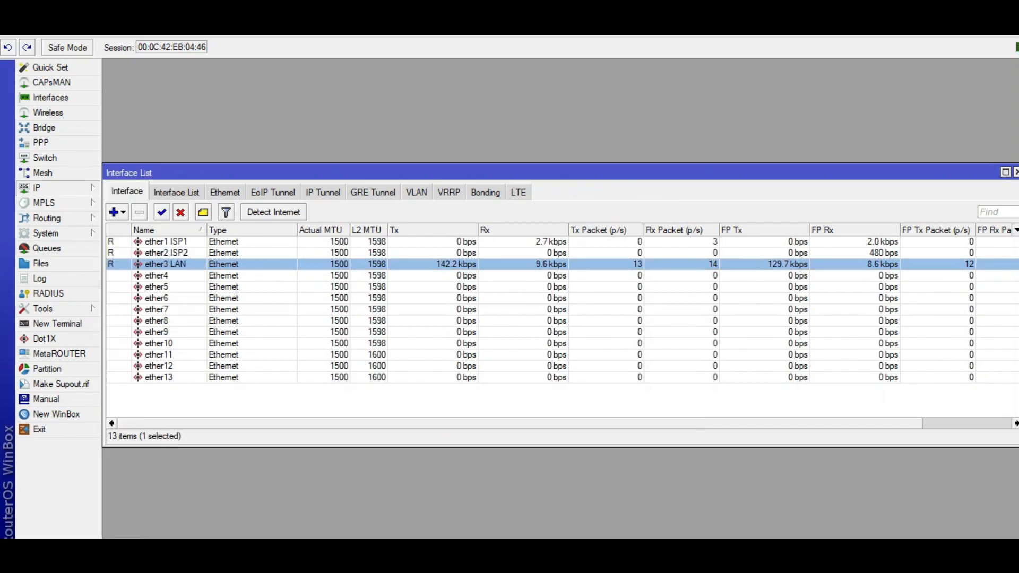
{"action": "left_click", "coordinate": [288, 192]}
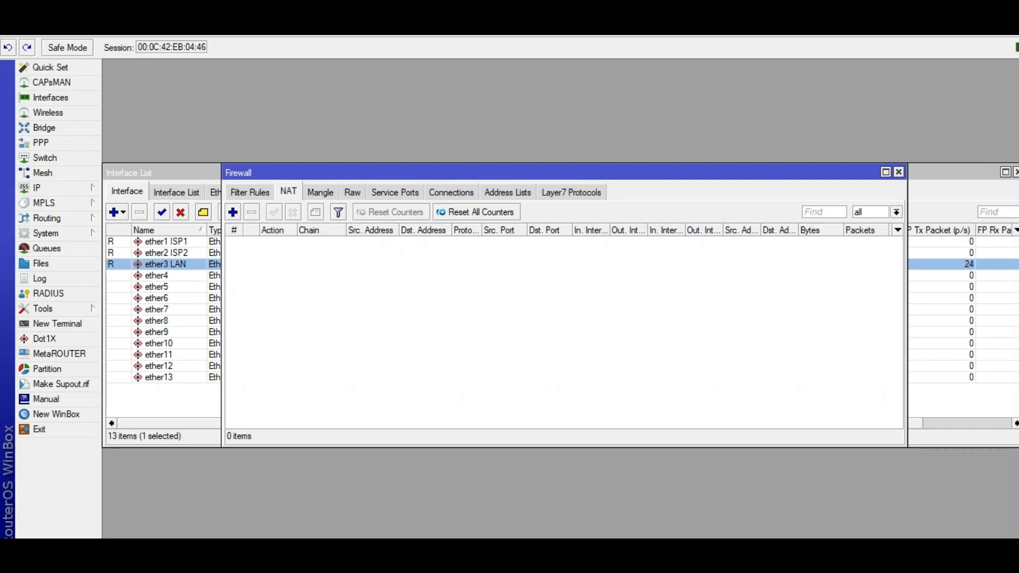
{"action": "left_click", "coordinate": [233, 213]}
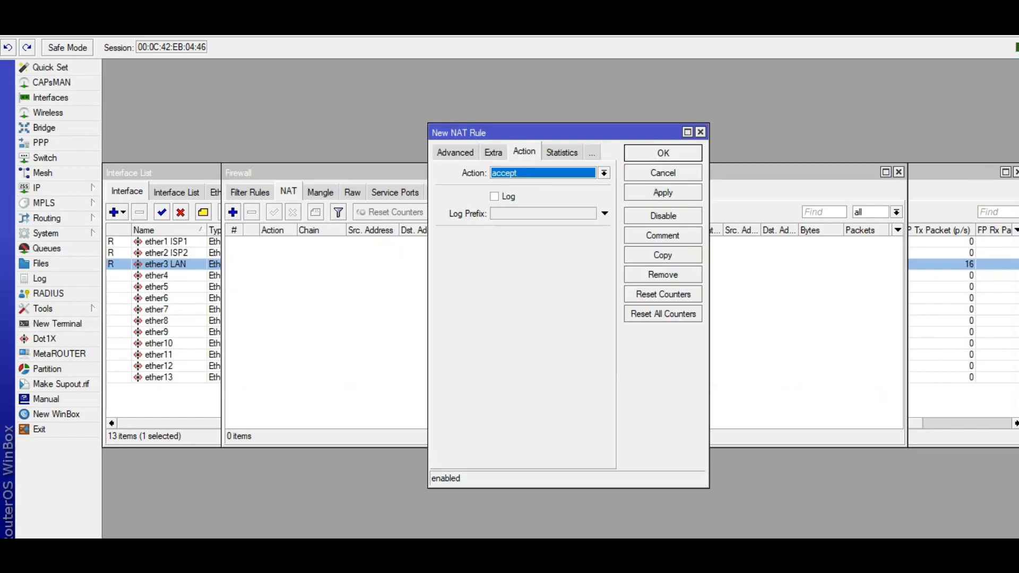
{"action": "left_click", "coordinate": [455, 153]}
{"action": "left_click", "coordinate": [451, 152]}
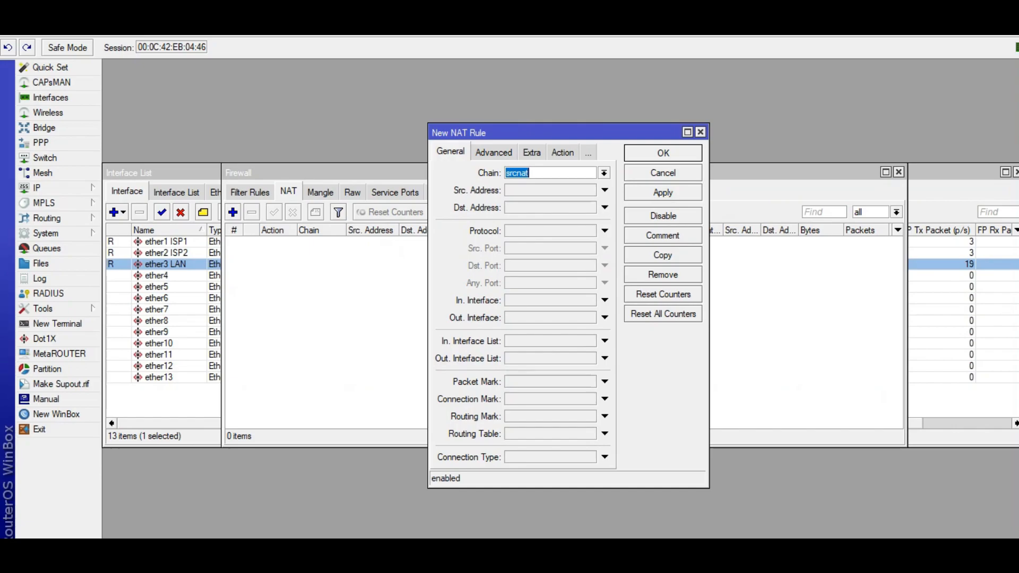
{"action": "left_click", "coordinate": [605, 318]}
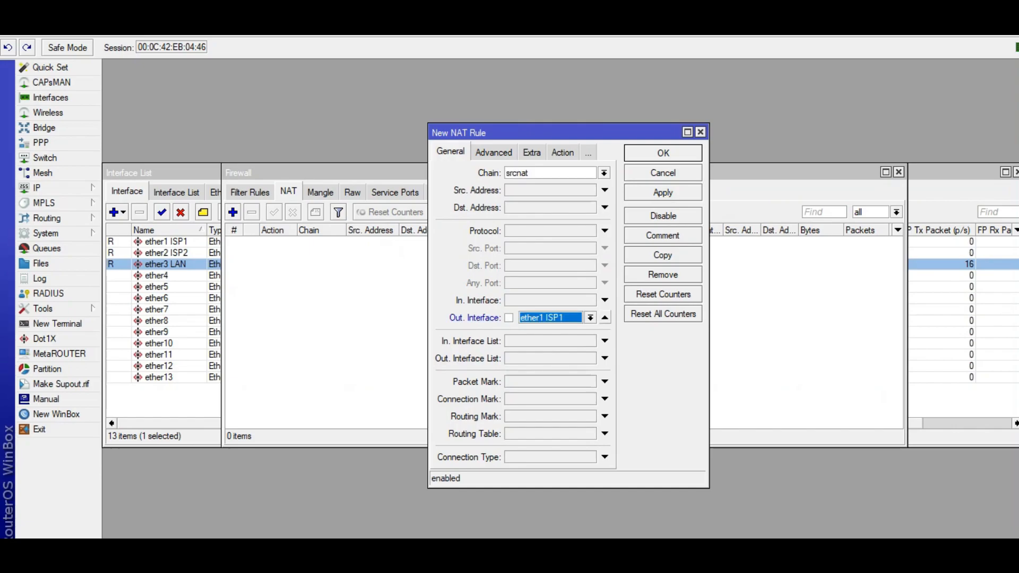
{"action": "left_click", "coordinate": [562, 153]}
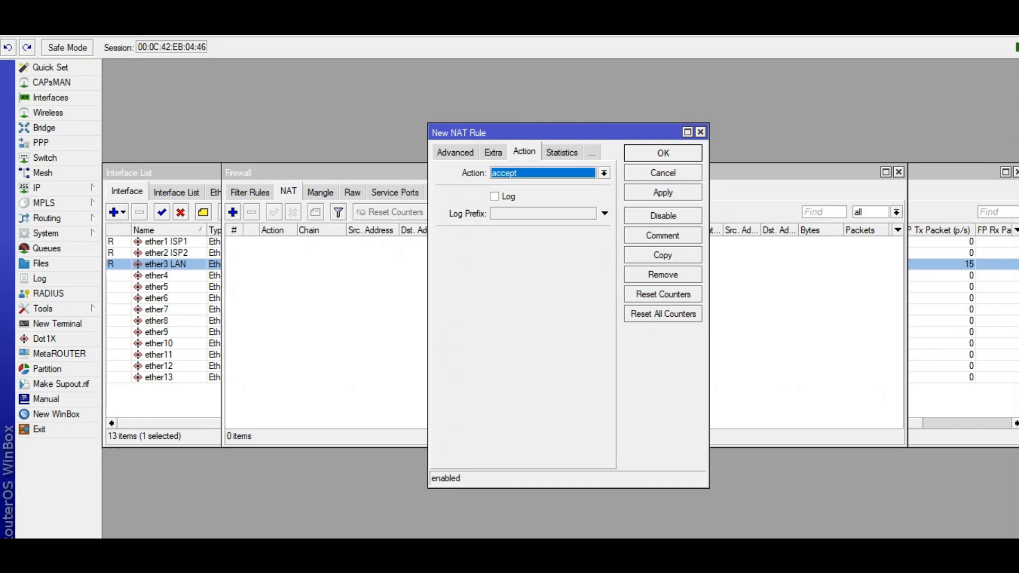
{"action": "left_click", "coordinate": [604, 173]}
{"action": "left_click", "coordinate": [547, 245]}
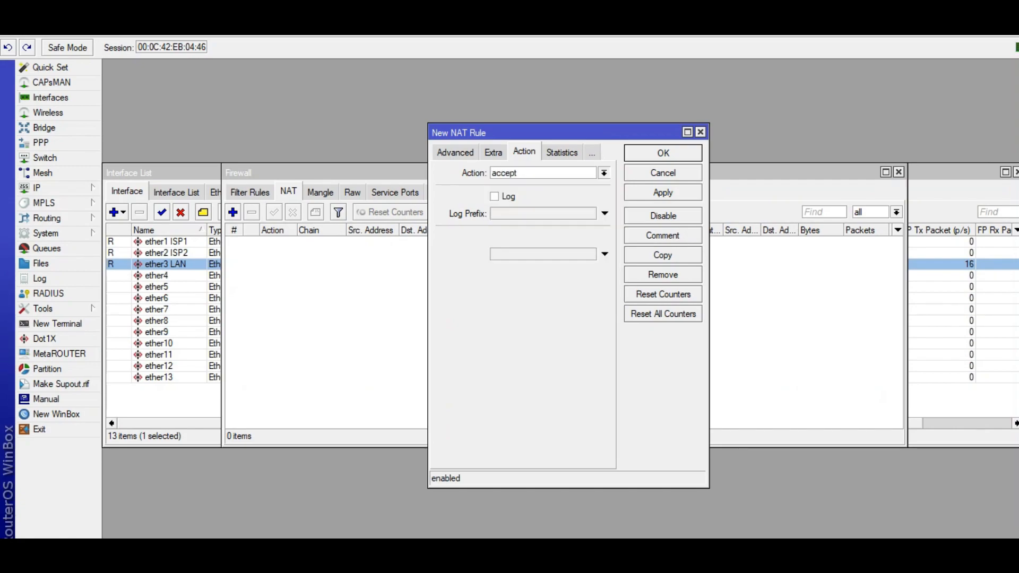
{"action": "left_click", "coordinate": [663, 192]}
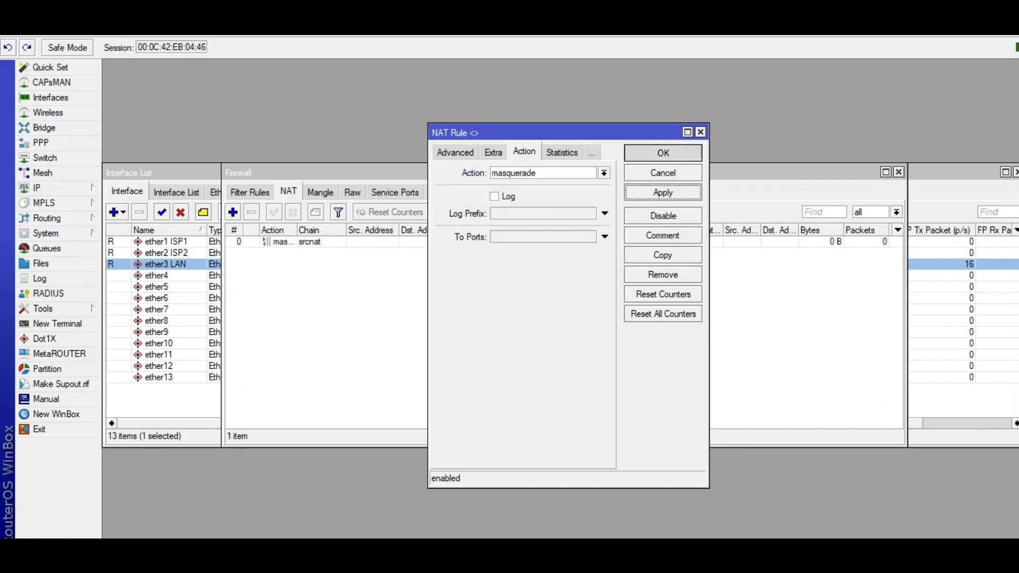
{"action": "left_click", "coordinate": [663, 153]}
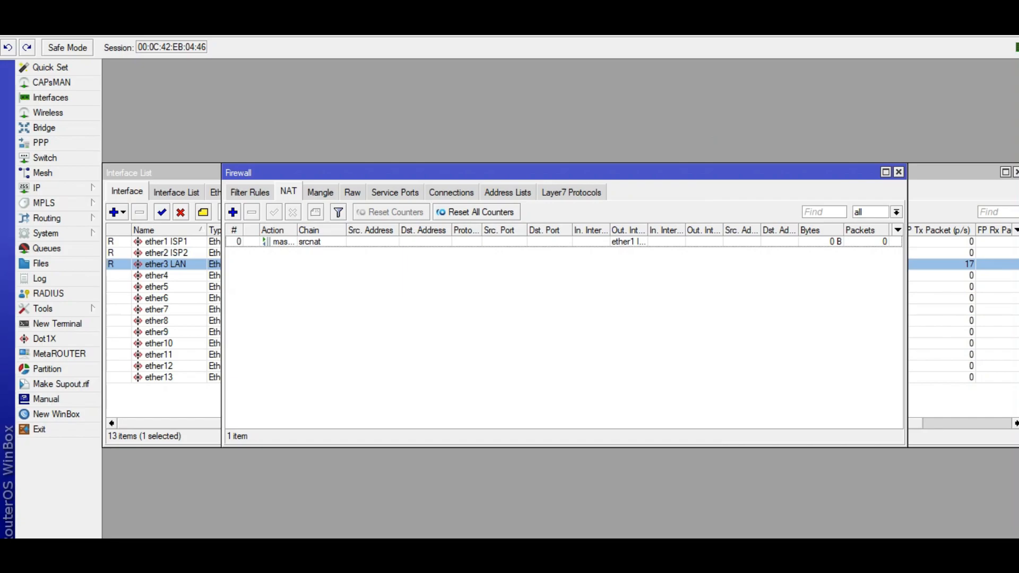
Add a second srcnat rule with out interface ether2 ISP2 and action masquerade
{"action": "left_click", "coordinate": [233, 212]}
{"action": "left_click", "coordinate": [455, 152]}
{"action": "left_click", "coordinate": [452, 153]}
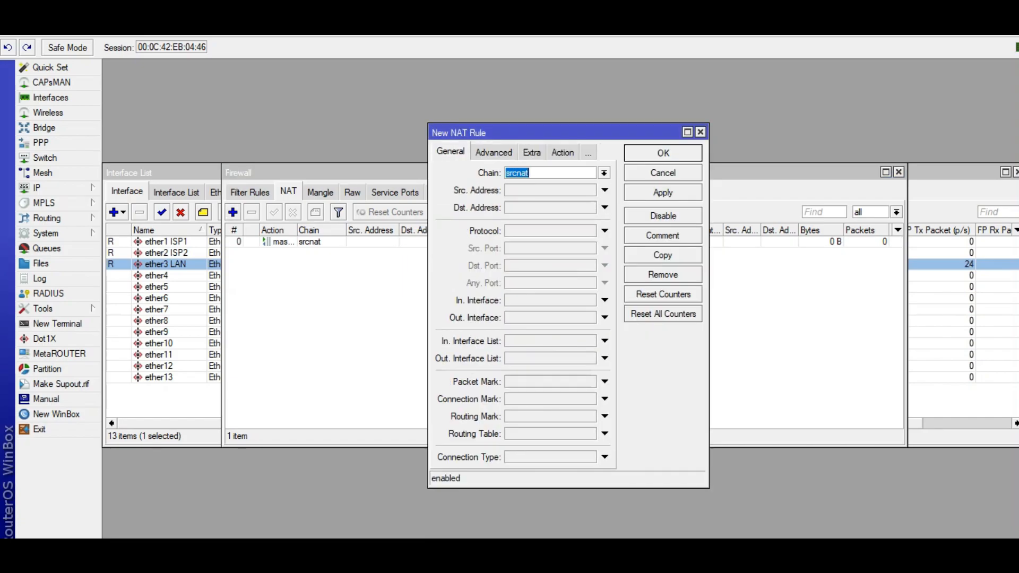
{"action": "left_click", "coordinate": [605, 318]}
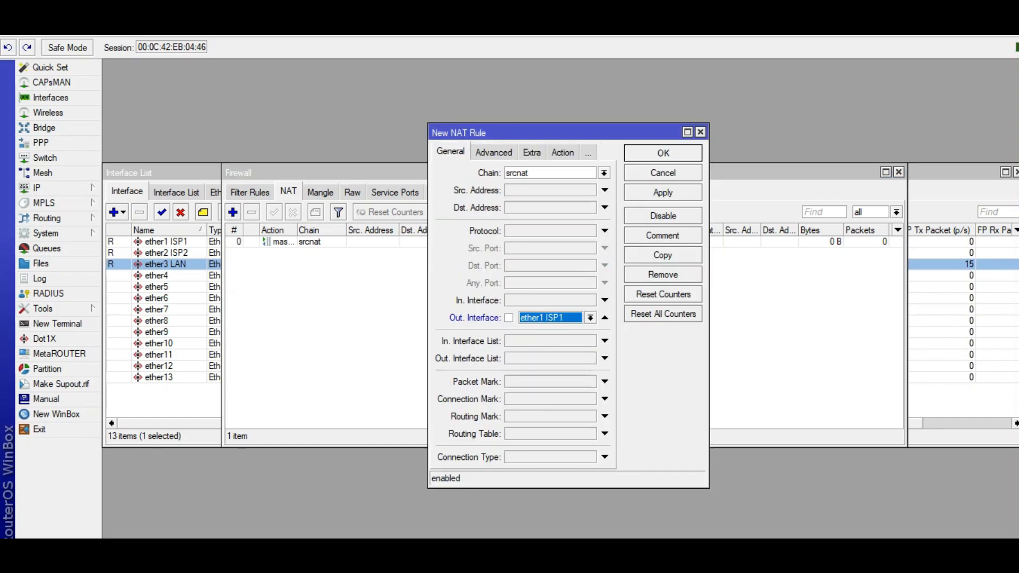
{"action": "left_click", "coordinate": [590, 317]}
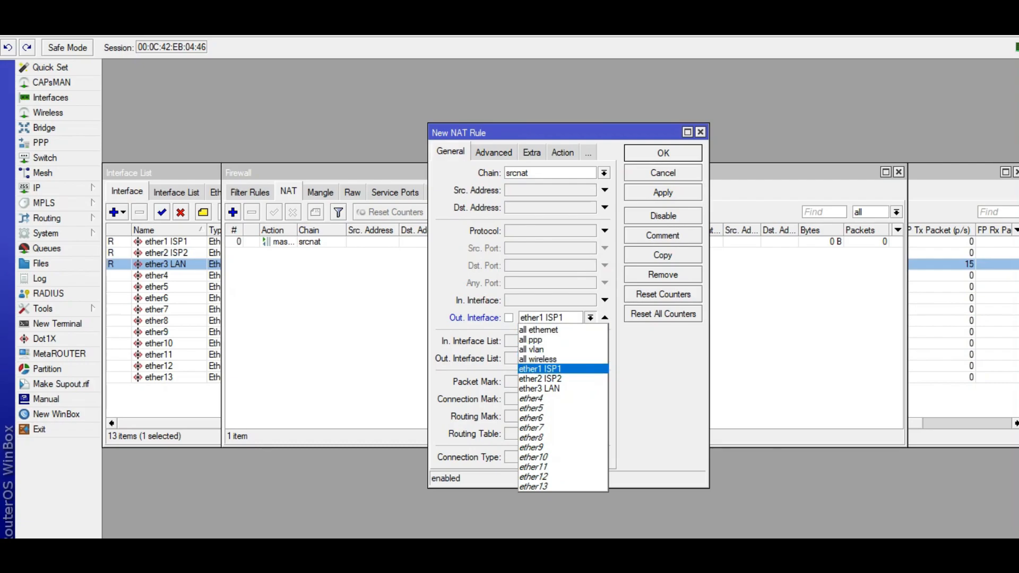
{"action": "left_click", "coordinate": [552, 369]}
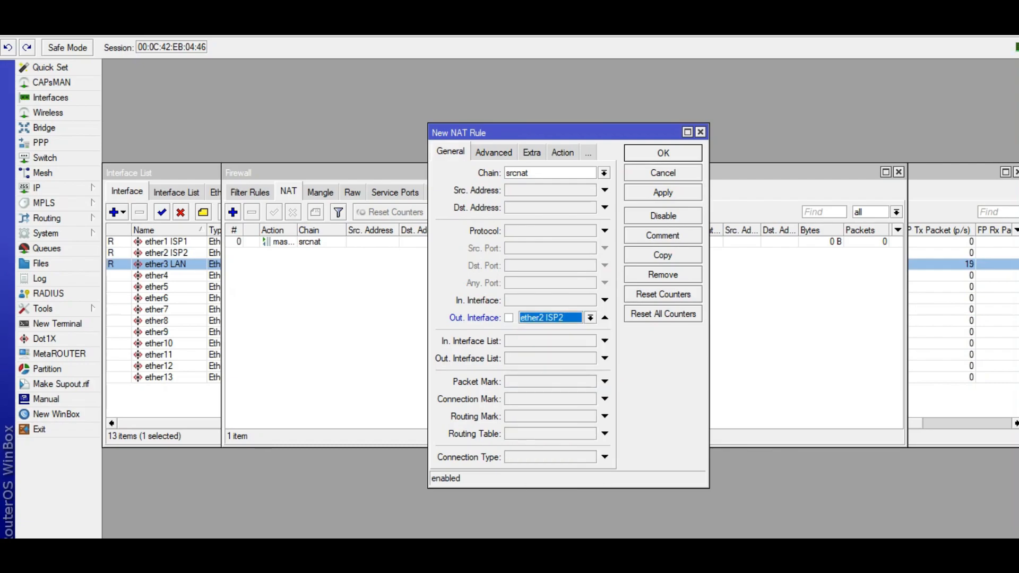
{"action": "left_click", "coordinate": [563, 153]}
{"action": "left_click", "coordinate": [604, 173]}
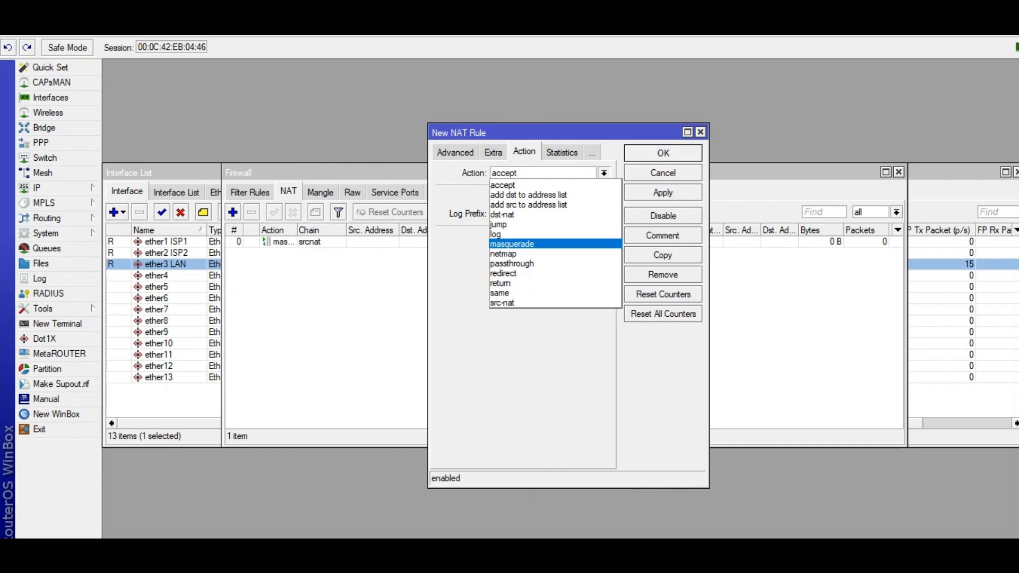
{"action": "left_click", "coordinate": [584, 243]}
{"action": "left_click", "coordinate": [663, 193]}
{"action": "left_click", "coordinate": [663, 152]}
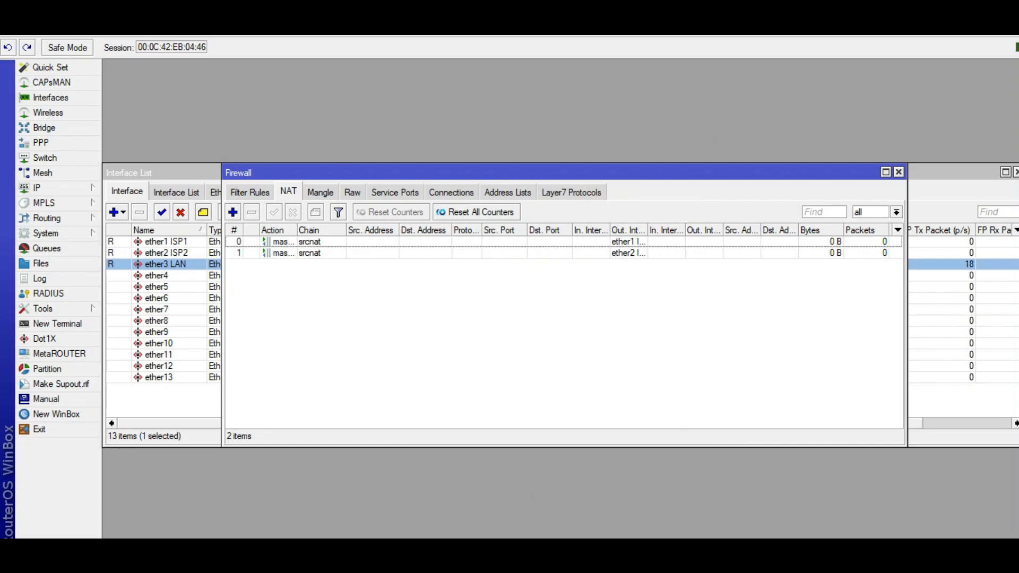
Add a static route to 0.0.0.0/0 with gateways 10.119.1.1 and 172.16.10.1, and close the route list
{"action": "left_click", "coordinate": [37, 188]}
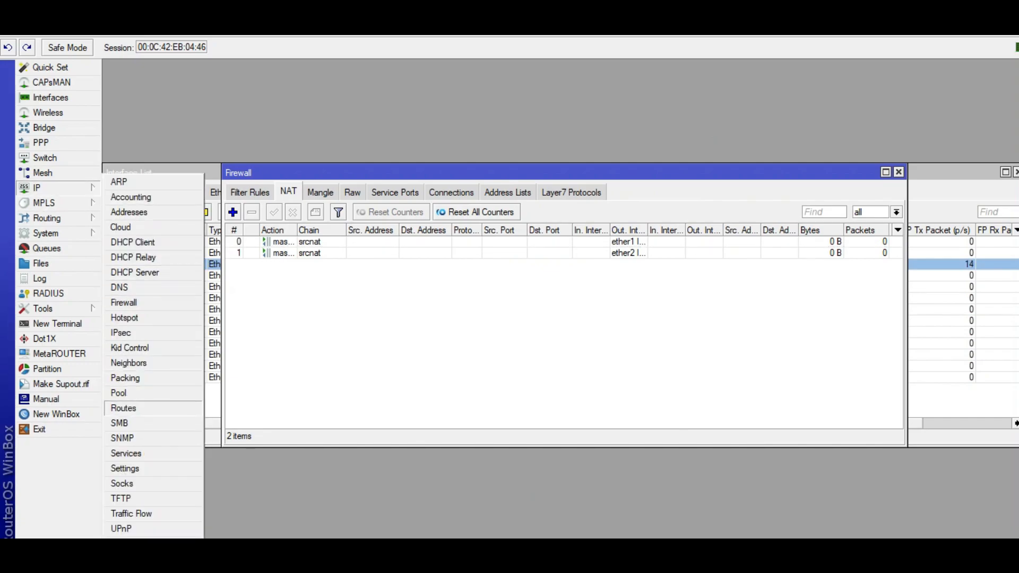
{"action": "left_click", "coordinate": [123, 407]}
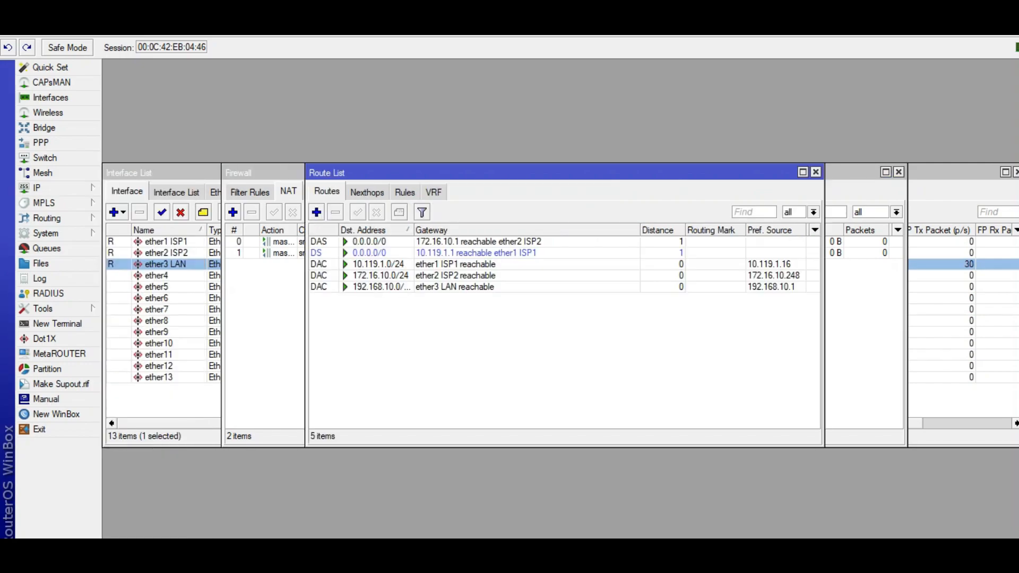
{"action": "left_click", "coordinate": [316, 212]}
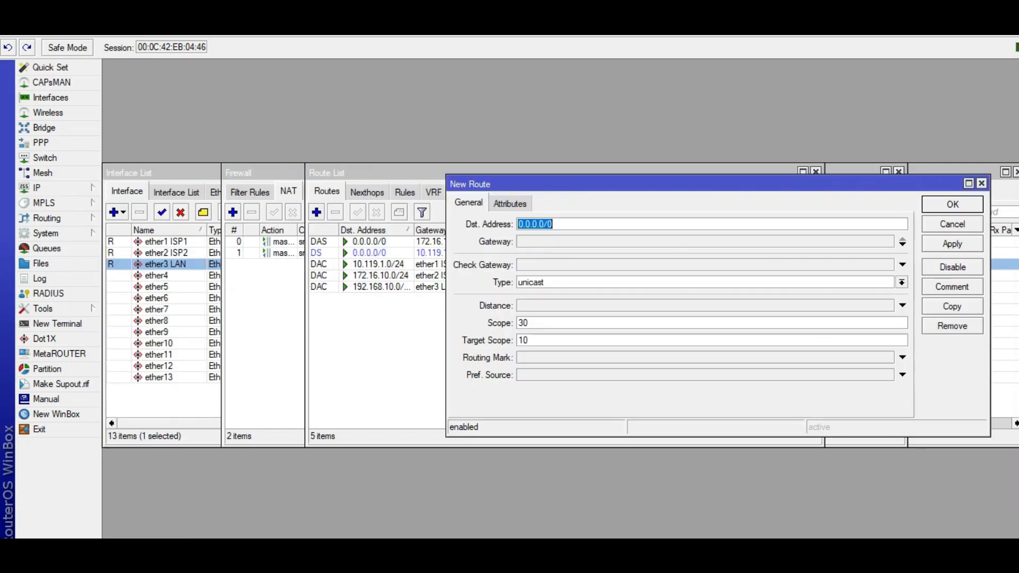
{"action": "left_click", "coordinate": [552, 241]}
{"action": "type", "text": "10.119"}
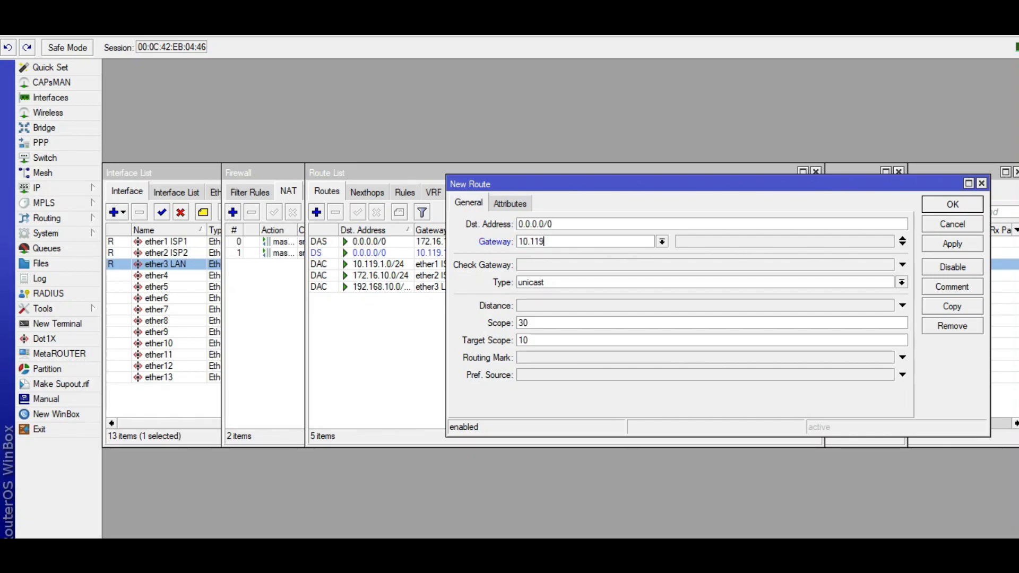
{"action": "type", "text": ".1.1"}
{"action": "left_click", "coordinate": [902, 244]}
{"action": "type", "text": "1"}
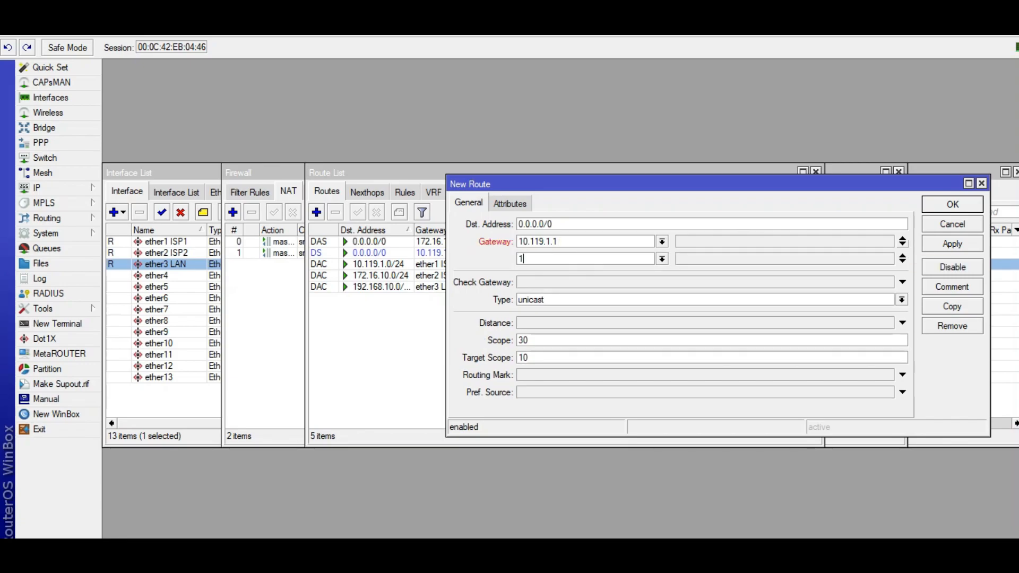
{"action": "type", "text": "72.16.10.1"}
{"action": "left_click", "coordinate": [952, 244]}
{"action": "left_click", "coordinate": [953, 205]}
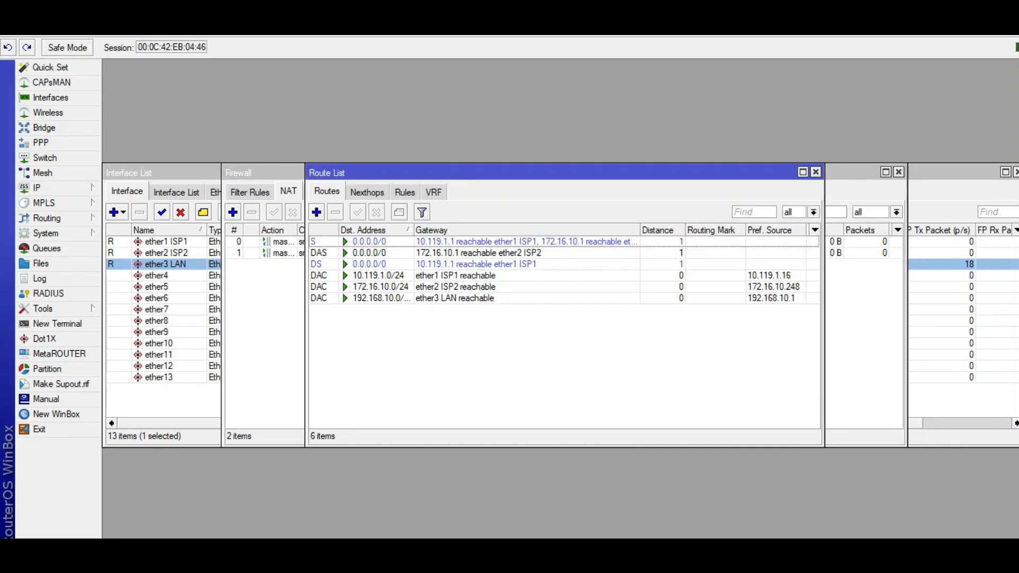
{"action": "left_click", "coordinate": [815, 172]}
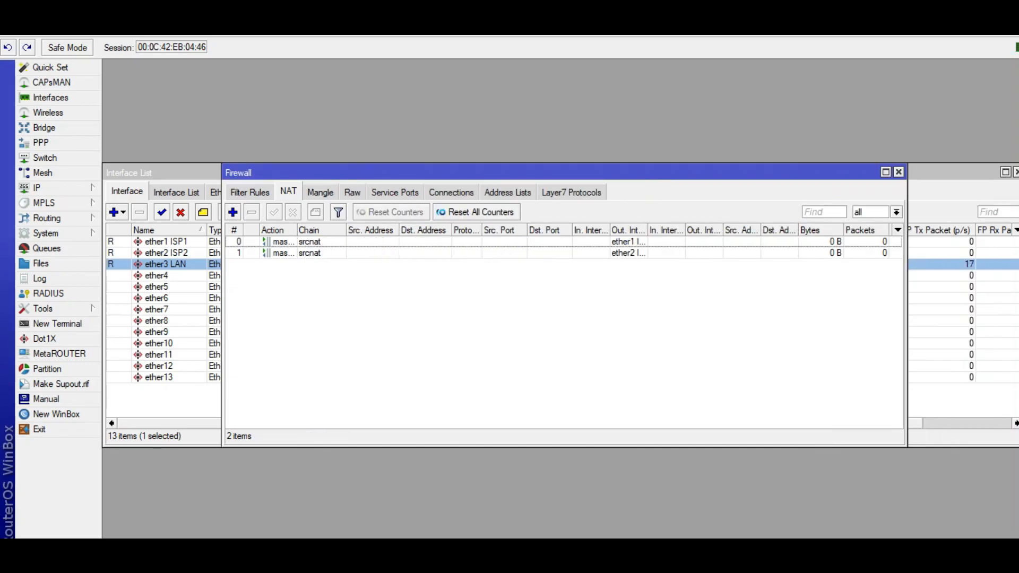
Start a new firewall mangle rule with chain input and in interface ether1 ISP1
{"action": "left_click", "coordinate": [320, 193]}
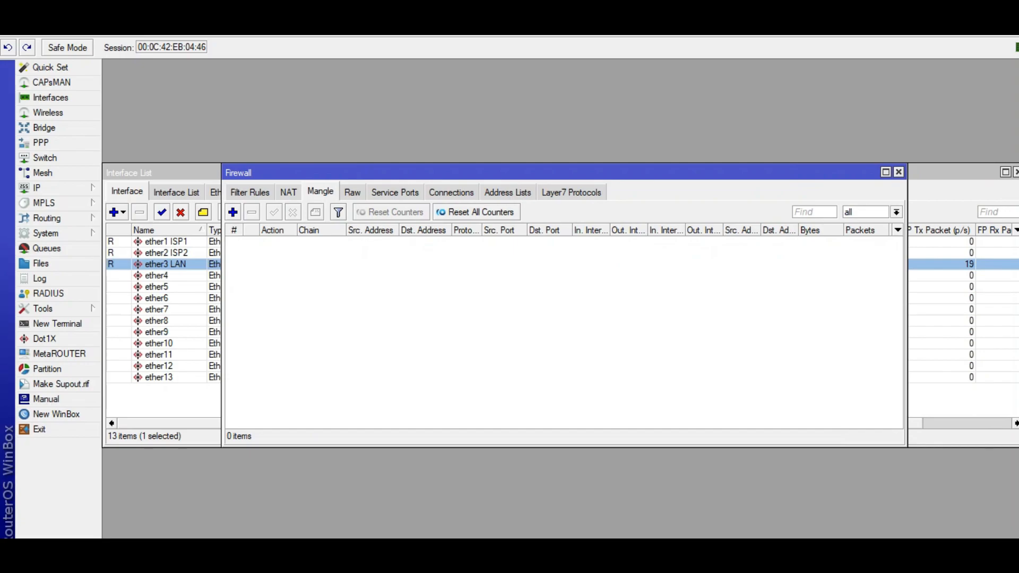
{"action": "left_click", "coordinate": [233, 213]}
{"action": "left_click", "coordinate": [434, 135]}
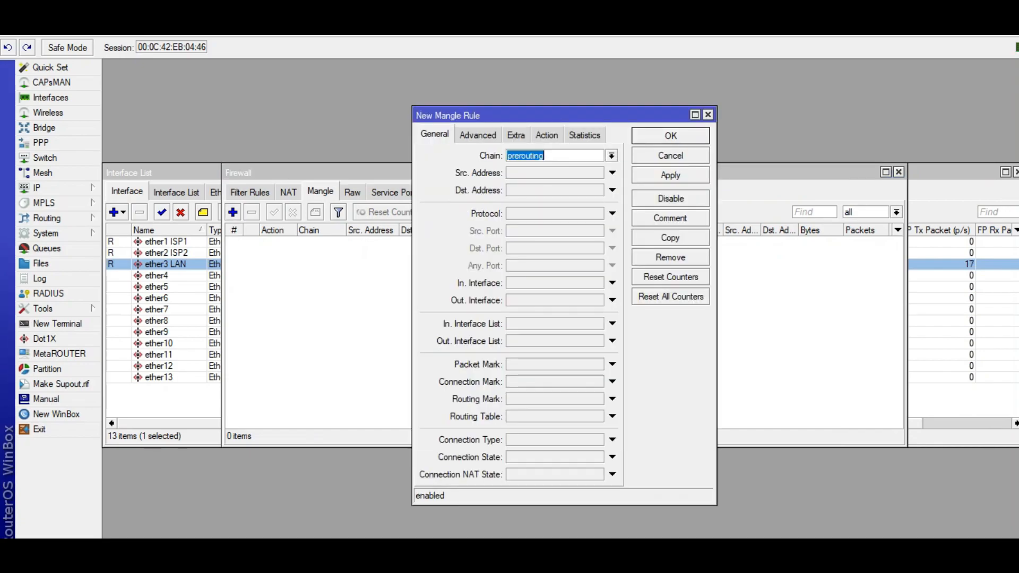
{"action": "left_click", "coordinate": [612, 156]}
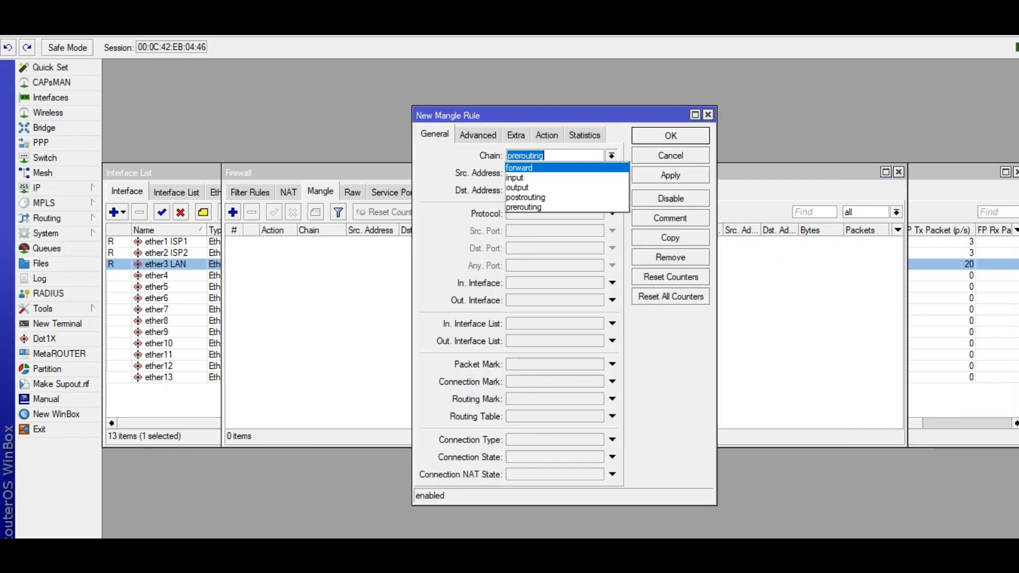
{"action": "left_click", "coordinate": [584, 177]}
{"action": "left_click", "coordinate": [612, 283]}
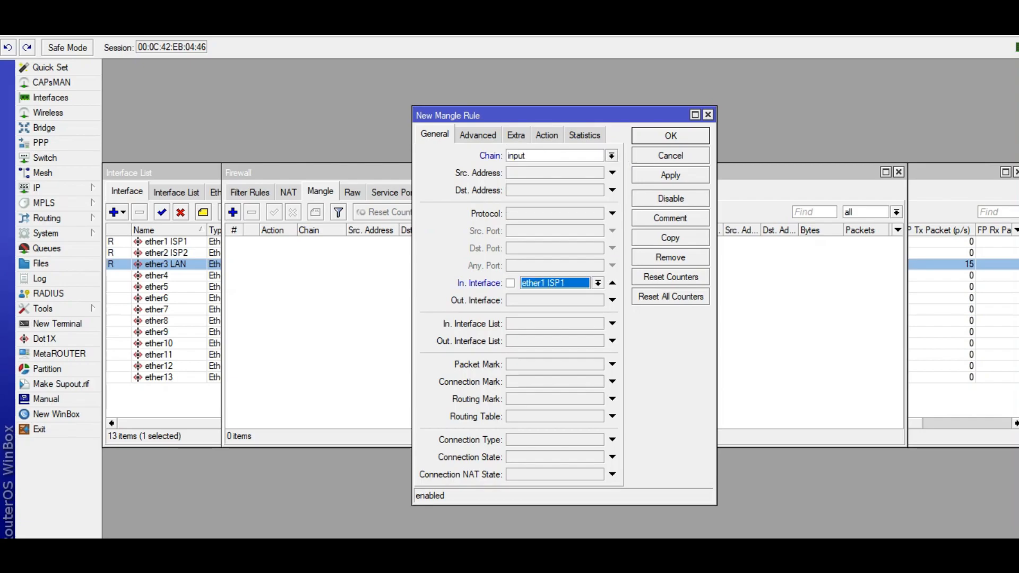
Give the ether1 ISP1 mangle rule the action mark connection with new connection mark ISP1-KONEKSI, and save it
{"action": "left_click", "coordinate": [547, 135]}
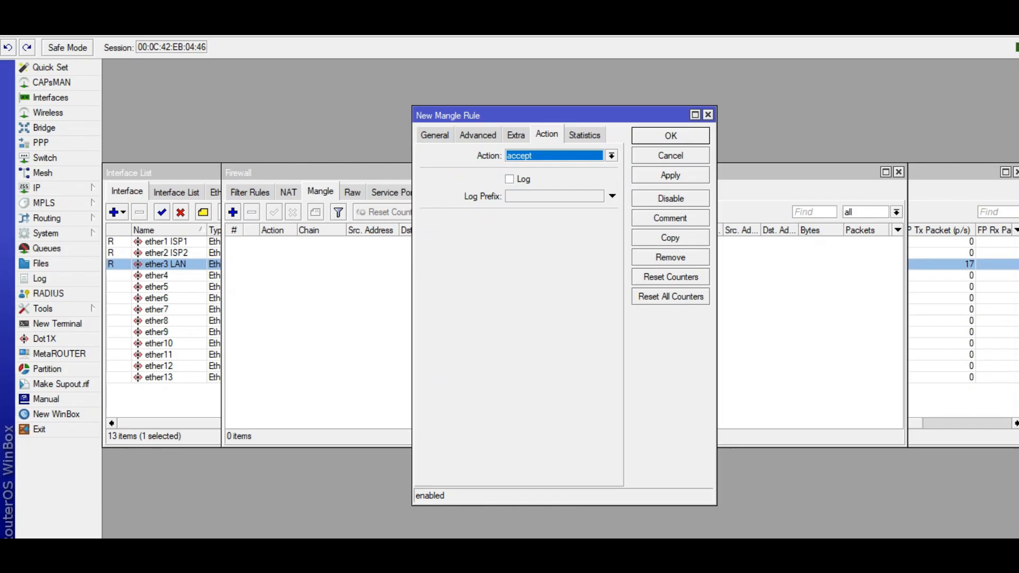
{"action": "left_click", "coordinate": [612, 155]}
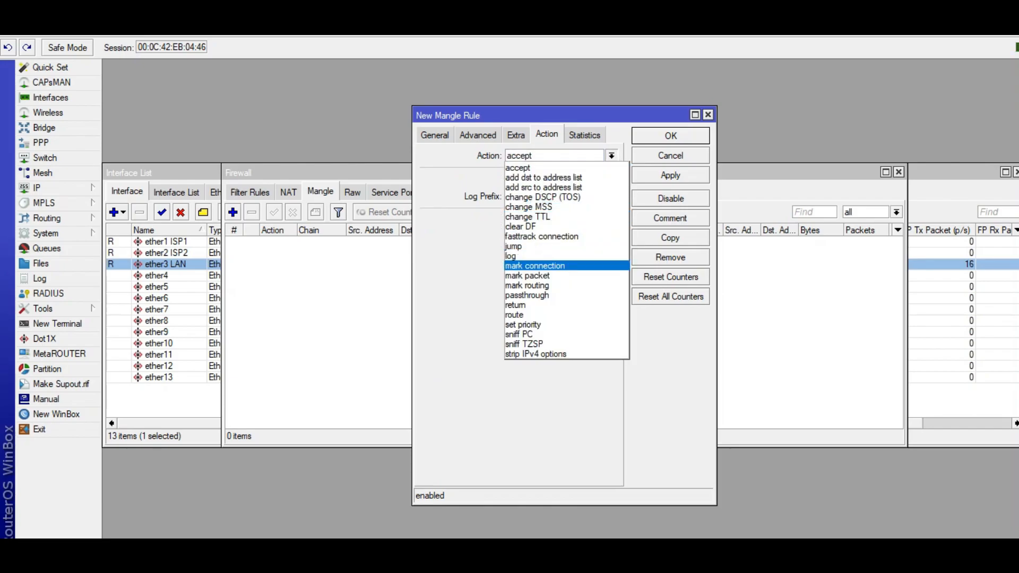
{"action": "left_click", "coordinate": [535, 266]}
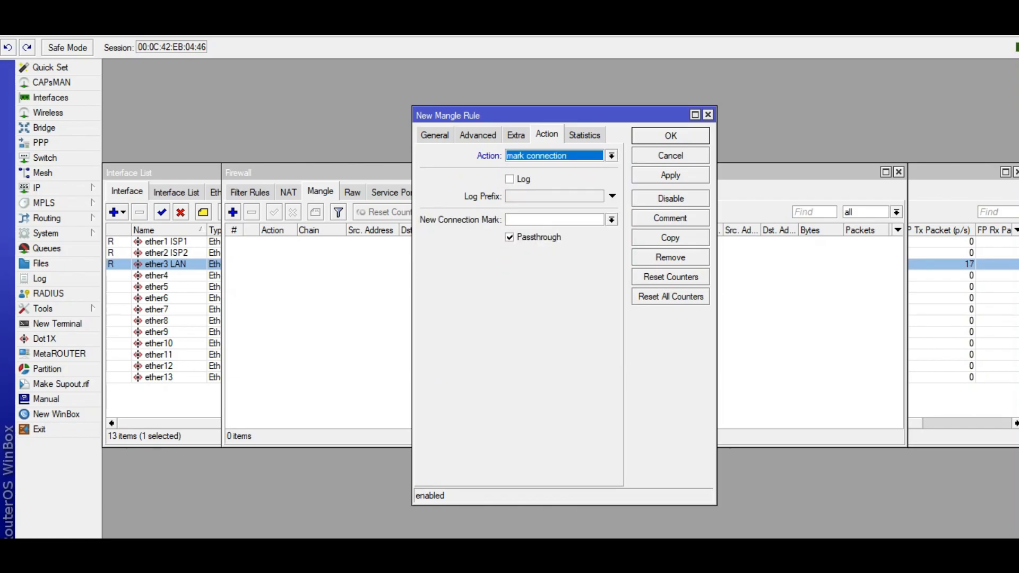
{"action": "left_click", "coordinate": [554, 219]}
{"action": "type", "text": "IS"}
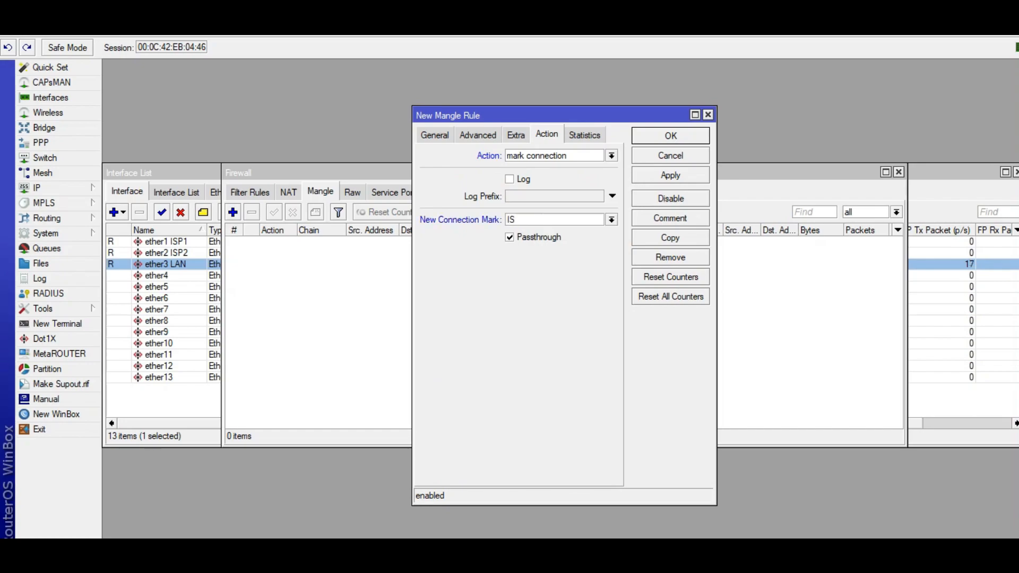
{"action": "type", "text": "P1-KONEKSI"}
{"action": "left_click", "coordinate": [670, 175]}
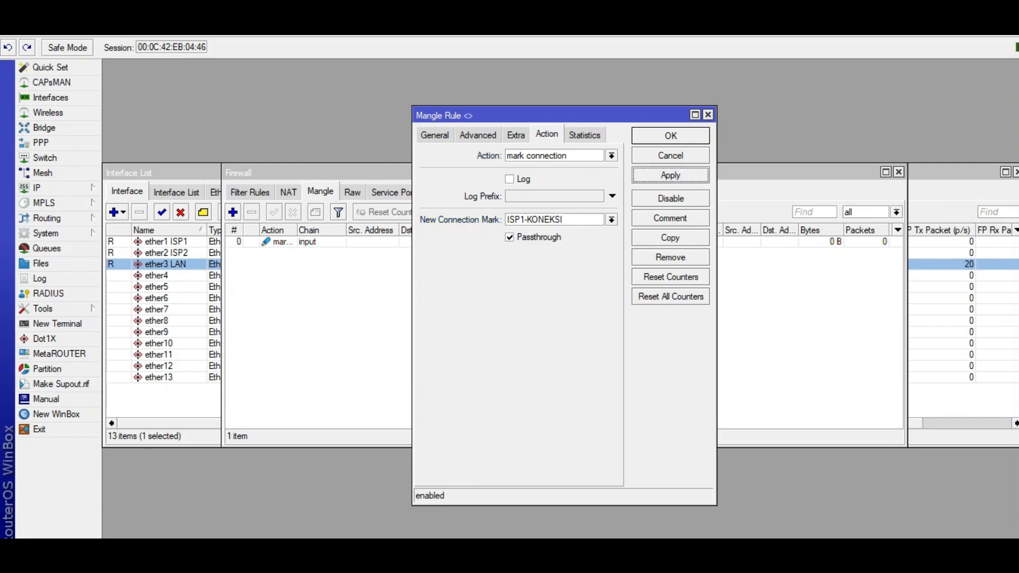
{"action": "left_click", "coordinate": [670, 135]}
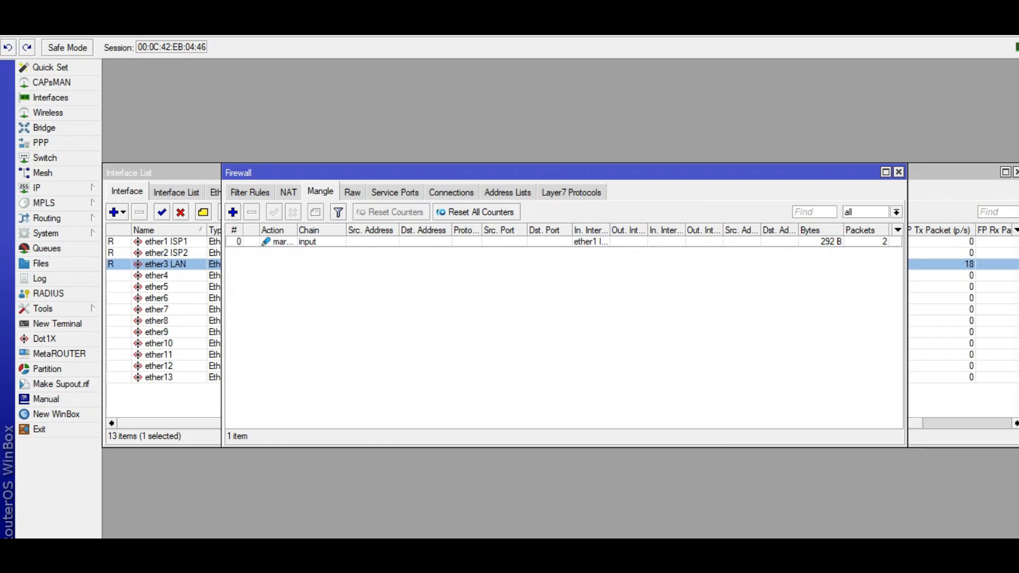
Start a second mangle rule with chain input and in interface ether2 ISP2
{"action": "left_click", "coordinate": [232, 212]}
{"action": "left_click", "coordinate": [435, 136]}
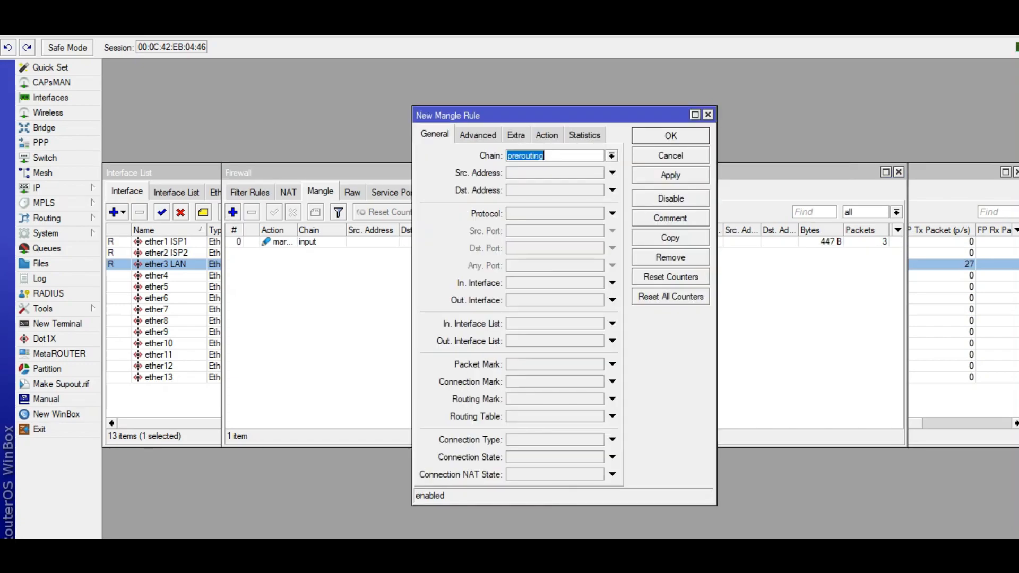
{"action": "left_click", "coordinate": [612, 156]}
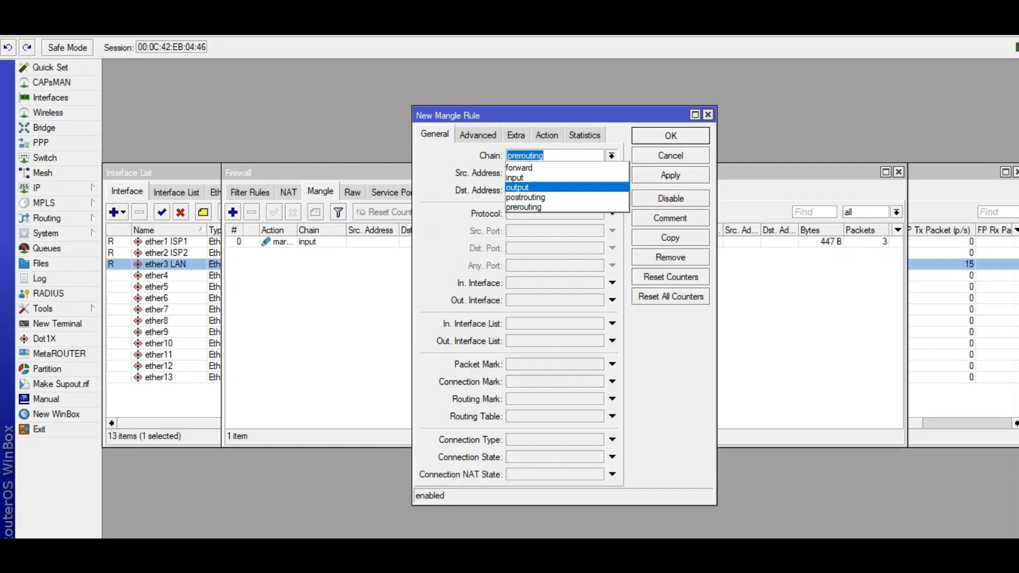
{"action": "left_click", "coordinate": [555, 177]}
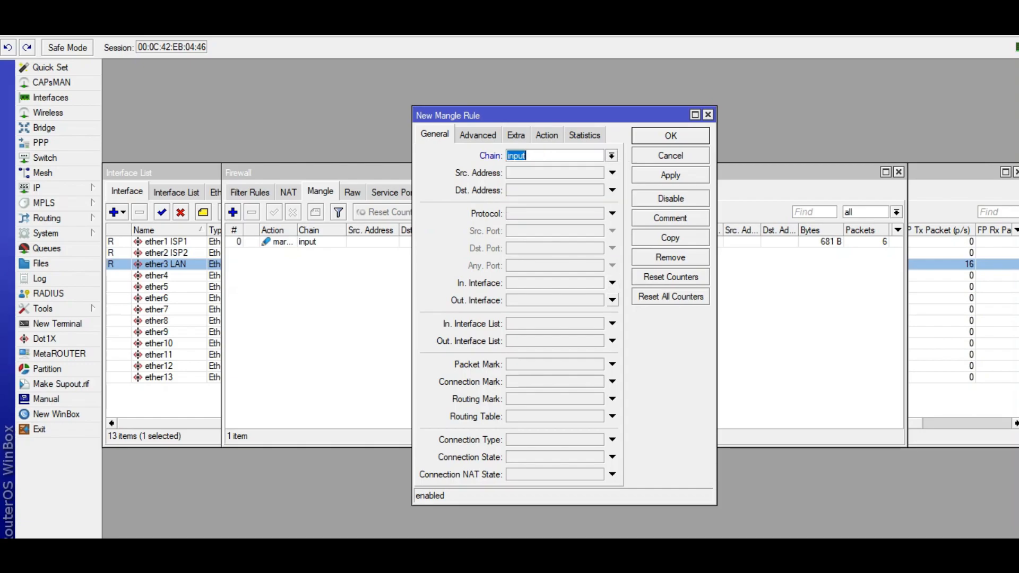
{"action": "left_click", "coordinate": [612, 283]}
{"action": "left_click", "coordinate": [598, 283]}
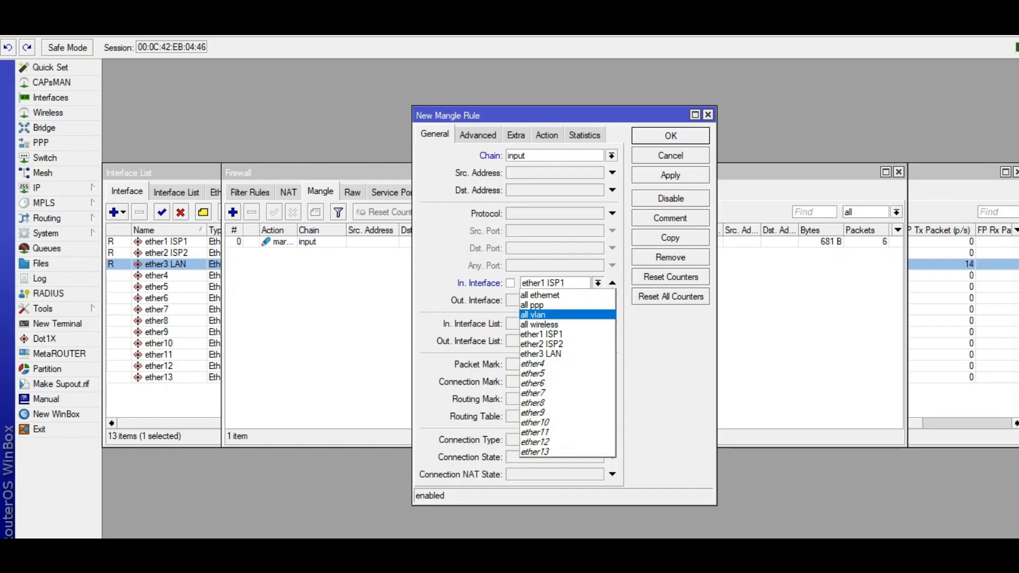
{"action": "left_click", "coordinate": [555, 344]}
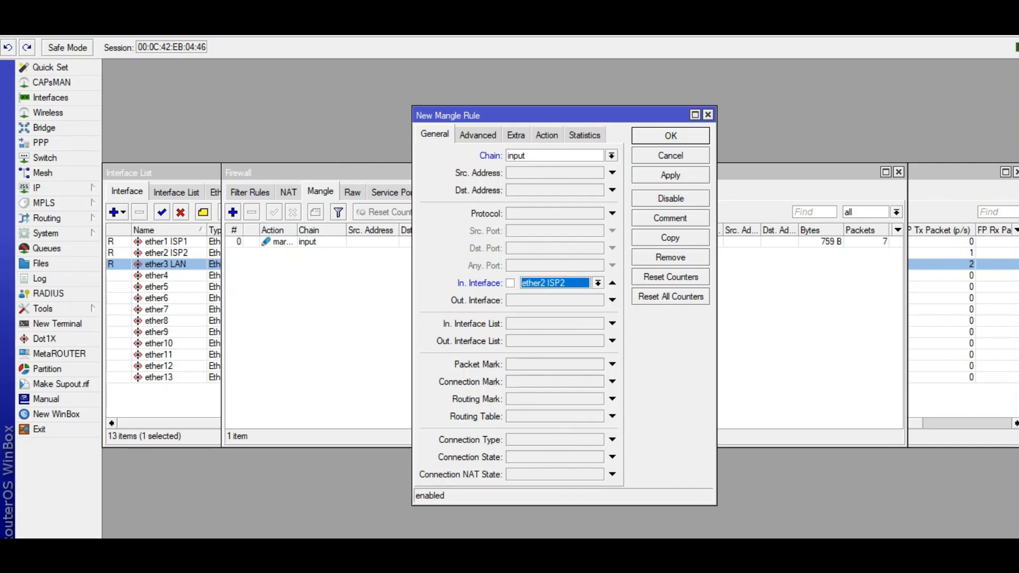
Give the ether2 ISP2 mangle rule the action mark connection with new connection mark ISP2-KONEKSI, and save it
{"action": "left_click", "coordinate": [547, 136]}
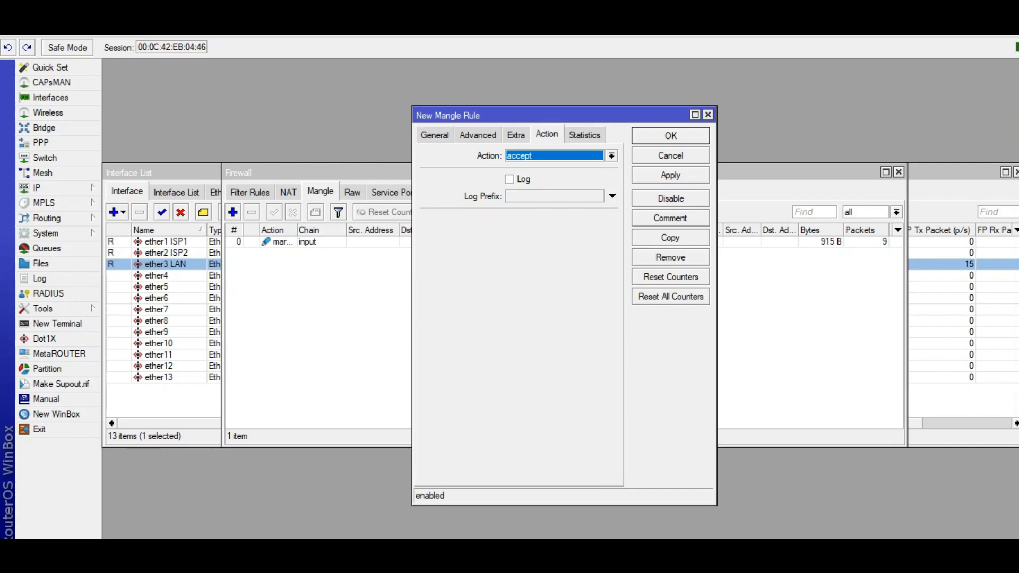
{"action": "left_click", "coordinate": [611, 156]}
{"action": "left_click", "coordinate": [535, 265]}
{"action": "left_click", "coordinate": [554, 219]}
{"action": "type", "text": "ISP."}
{"action": "type", "text": "-"}
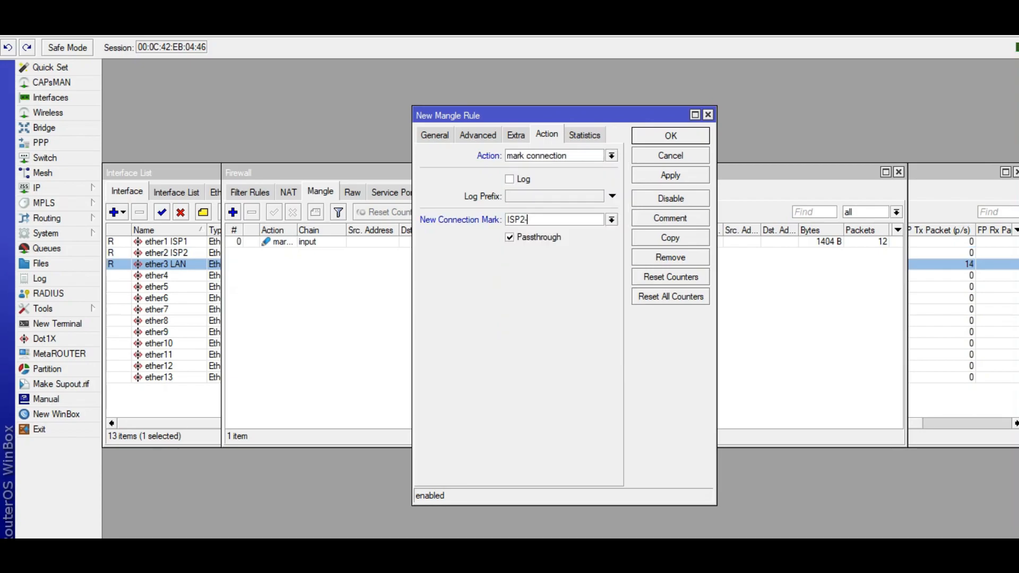
{"action": "type", "text": "KONEKSI"}
{"action": "left_click", "coordinate": [670, 175]}
{"action": "left_click", "coordinate": [670, 136]}
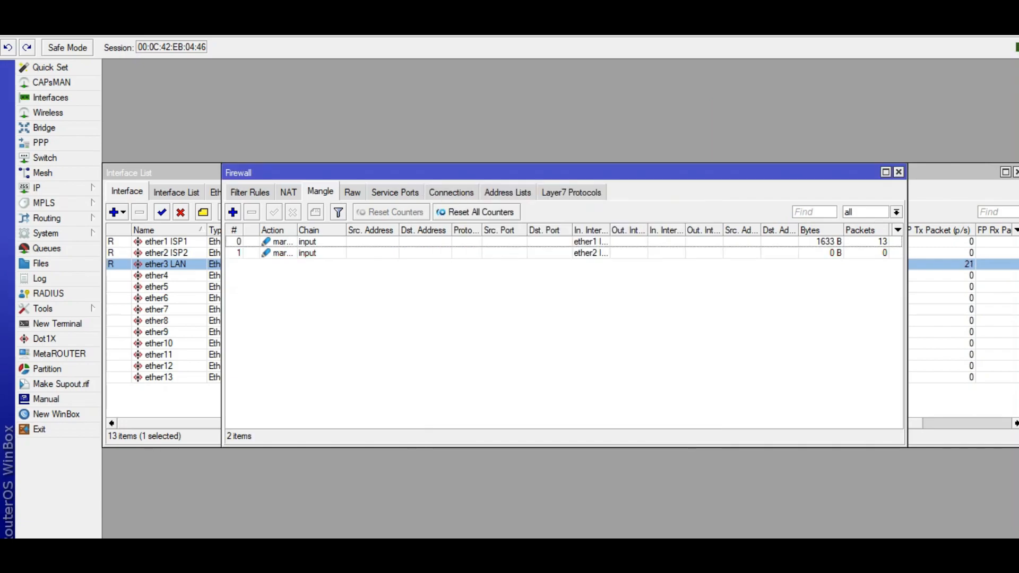
Start a third mangle rule with chain output that matches the connection mark ISP1-KONEKSI
{"action": "left_click", "coordinate": [232, 212]}
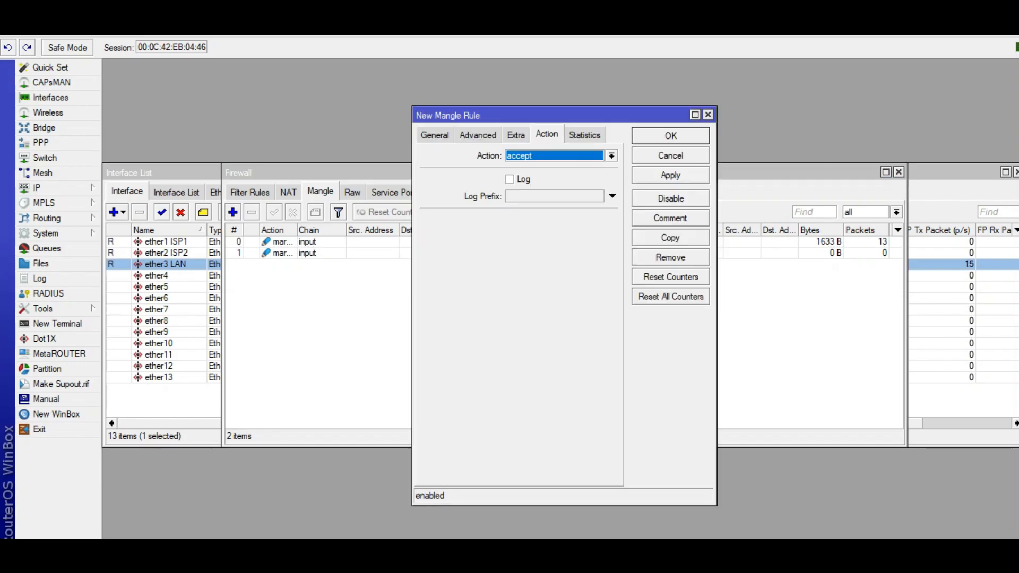
{"action": "left_click", "coordinate": [435, 134]}
{"action": "left_click", "coordinate": [612, 155]}
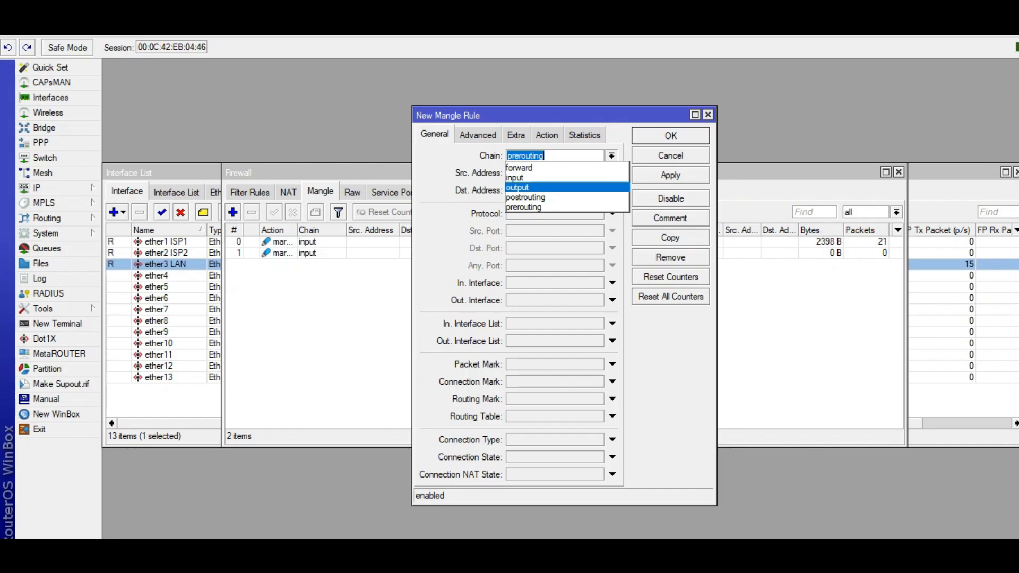
{"action": "left_click", "coordinate": [531, 190]}
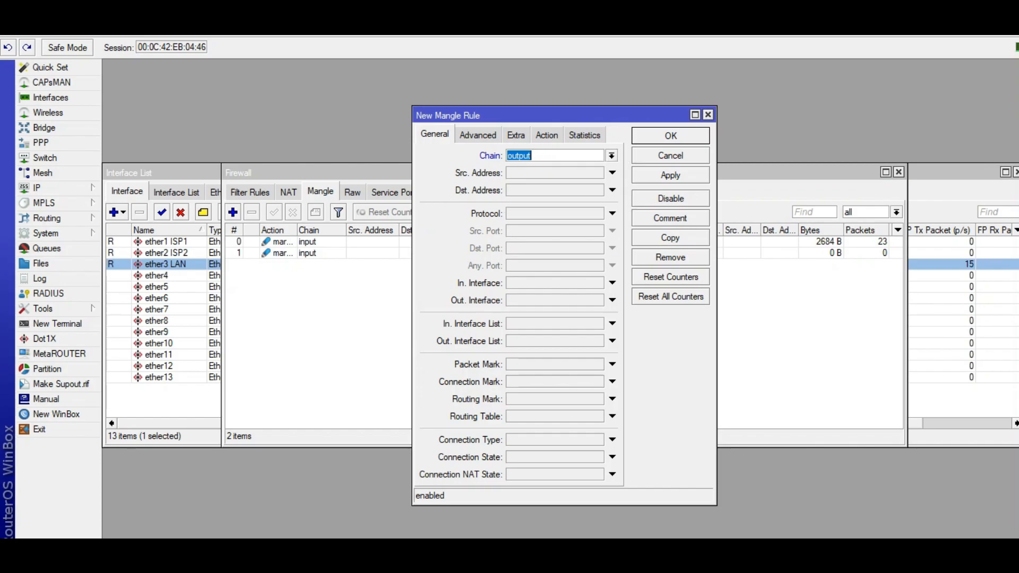
{"action": "left_click", "coordinate": [555, 381]}
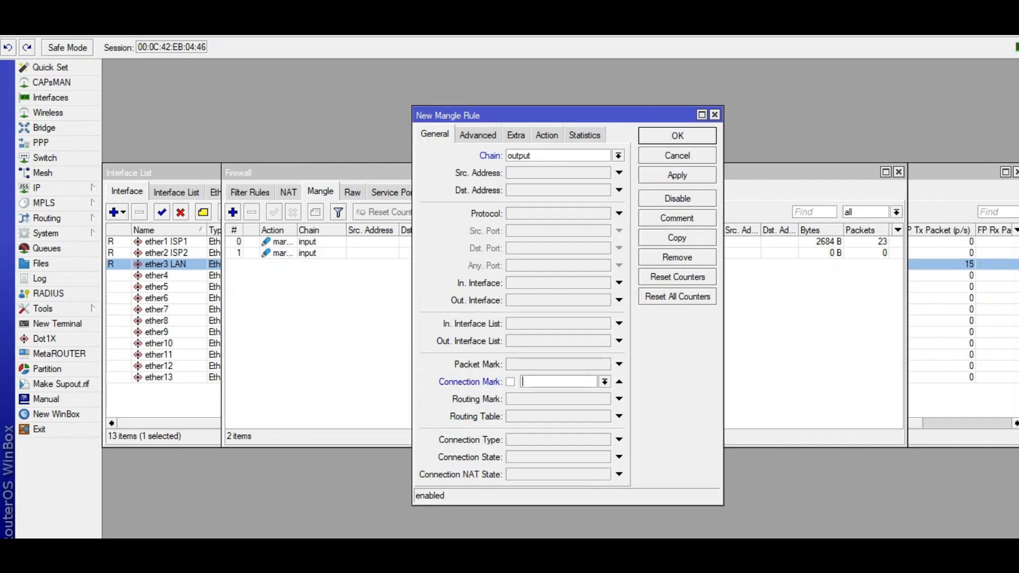
{"action": "left_click", "coordinate": [605, 382]}
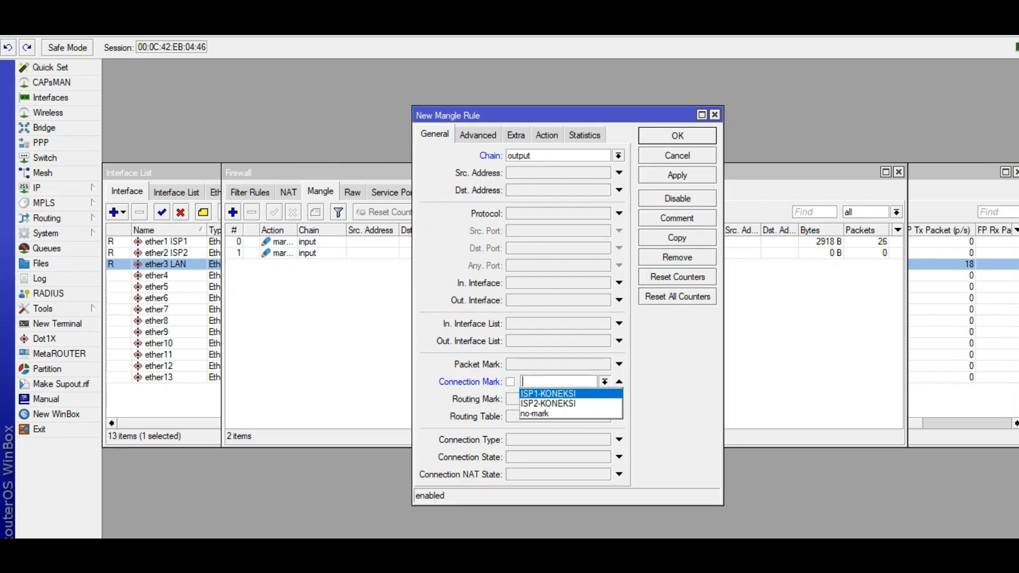
{"action": "left_click", "coordinate": [548, 394]}
Give the output rule the action mark routing with new routing mark ISP1 and passthrough turned off, and save it
{"action": "left_click", "coordinate": [547, 134]}
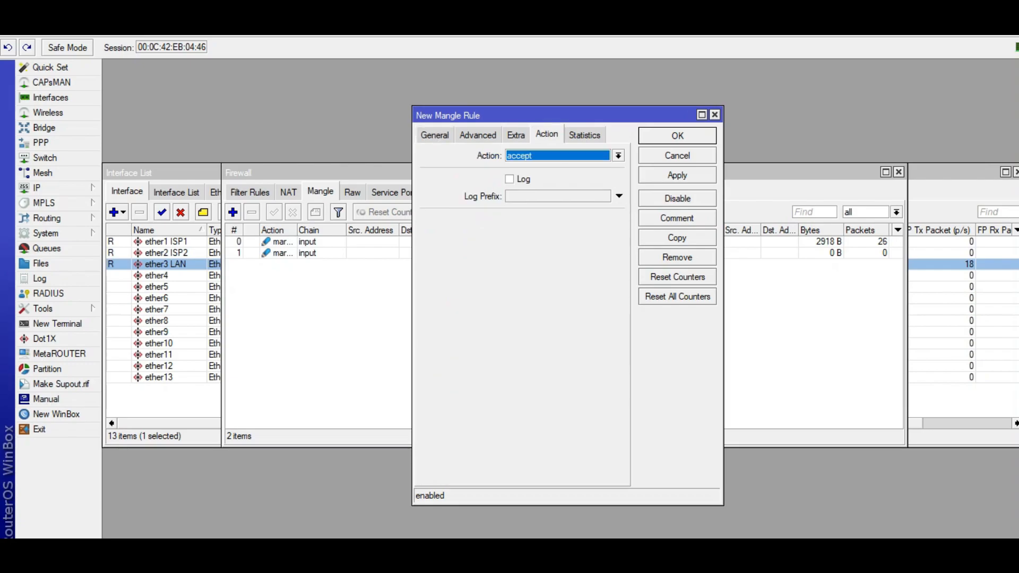
{"action": "left_click", "coordinate": [618, 156]}
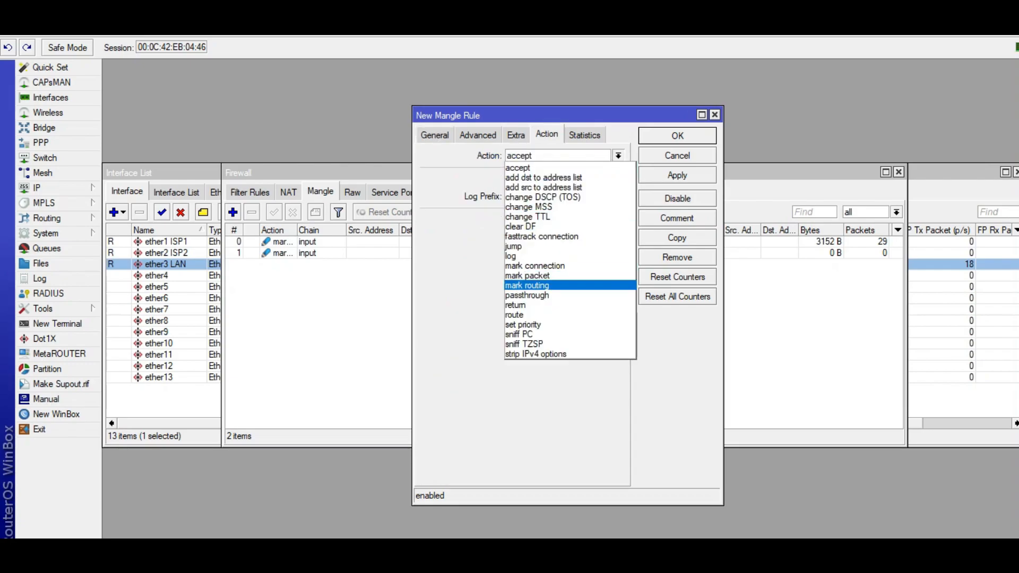
{"action": "left_click", "coordinate": [549, 286]}
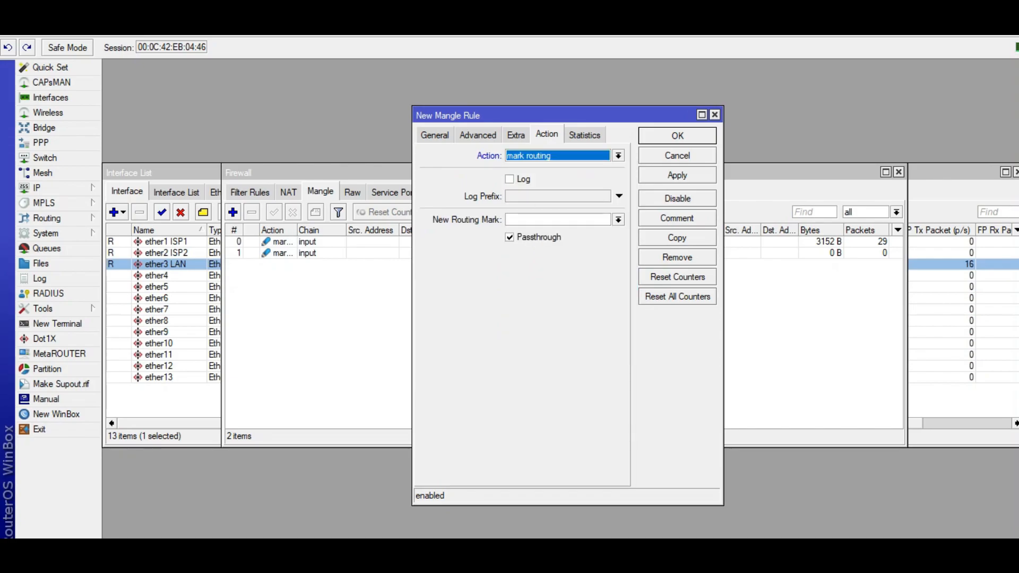
{"action": "left_click", "coordinate": [557, 219]}
{"action": "type", "text": "ISP1"}
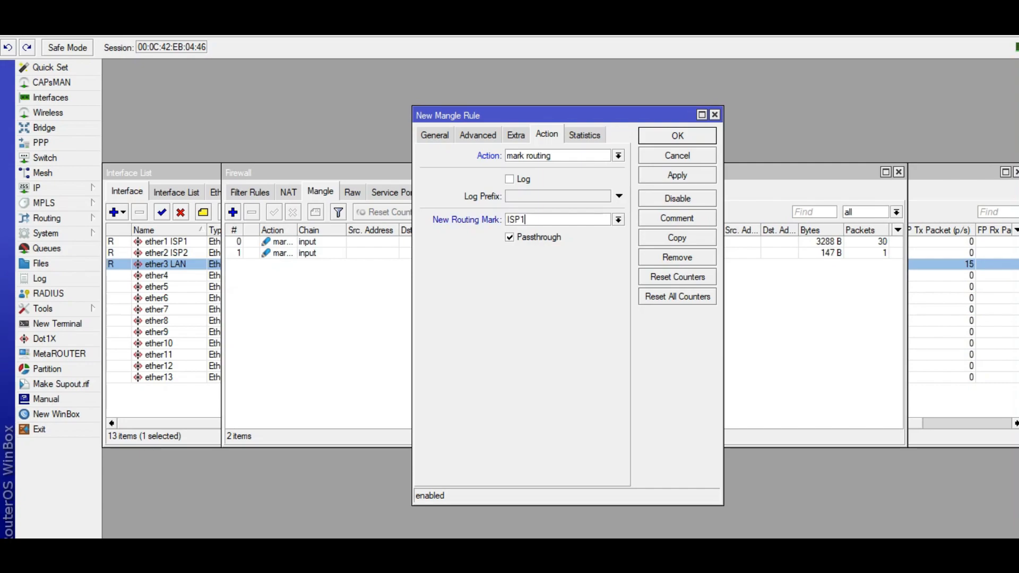
{"action": "left_click", "coordinate": [509, 237]}
{"action": "left_click", "coordinate": [677, 175]}
{"action": "left_click", "coordinate": [677, 136]}
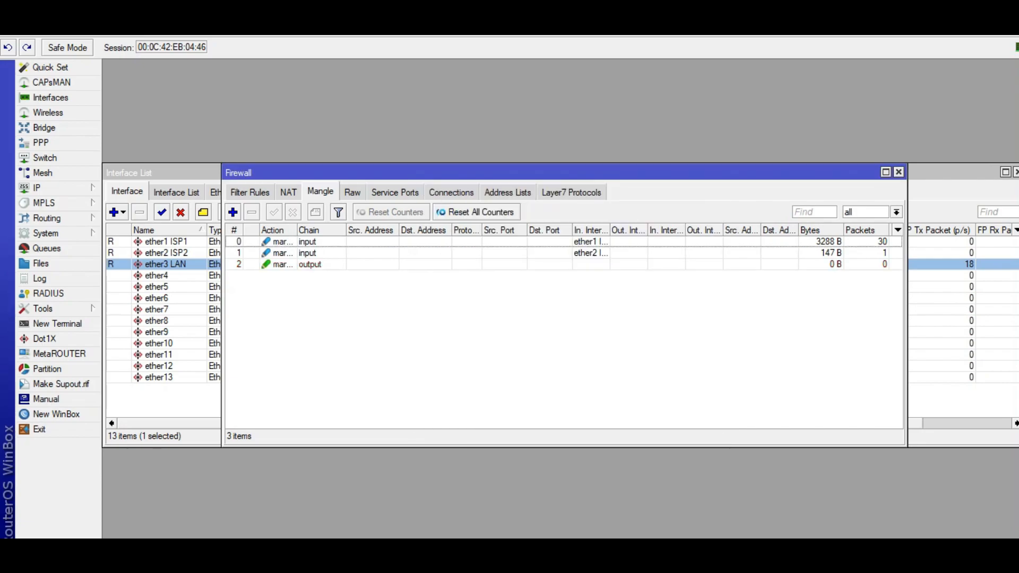
Start a fourth mangle rule with chain output that matches the connection mark ISP2-KONEKSI
{"action": "left_click", "coordinate": [233, 212]}
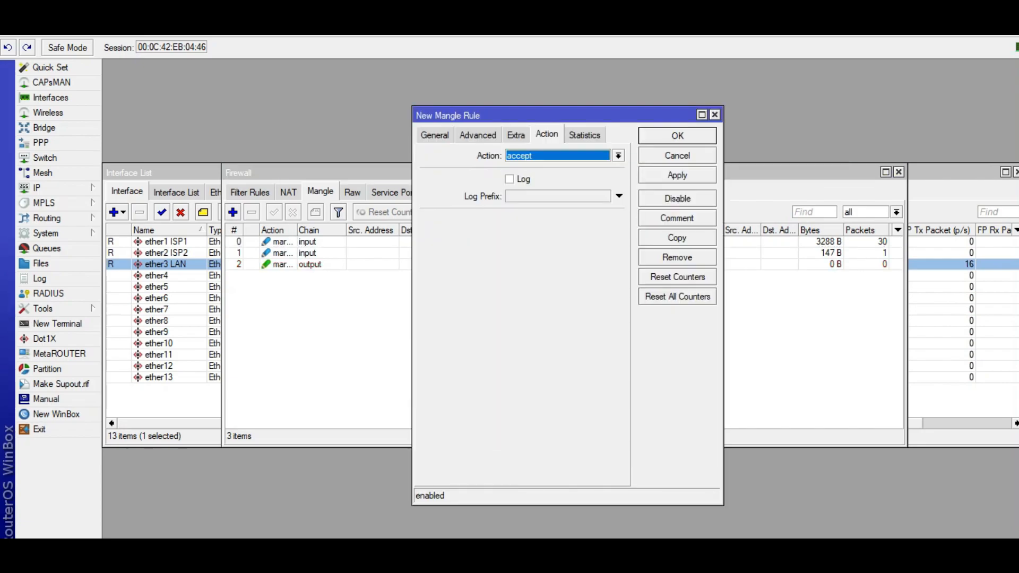
{"action": "left_click", "coordinate": [434, 136]}
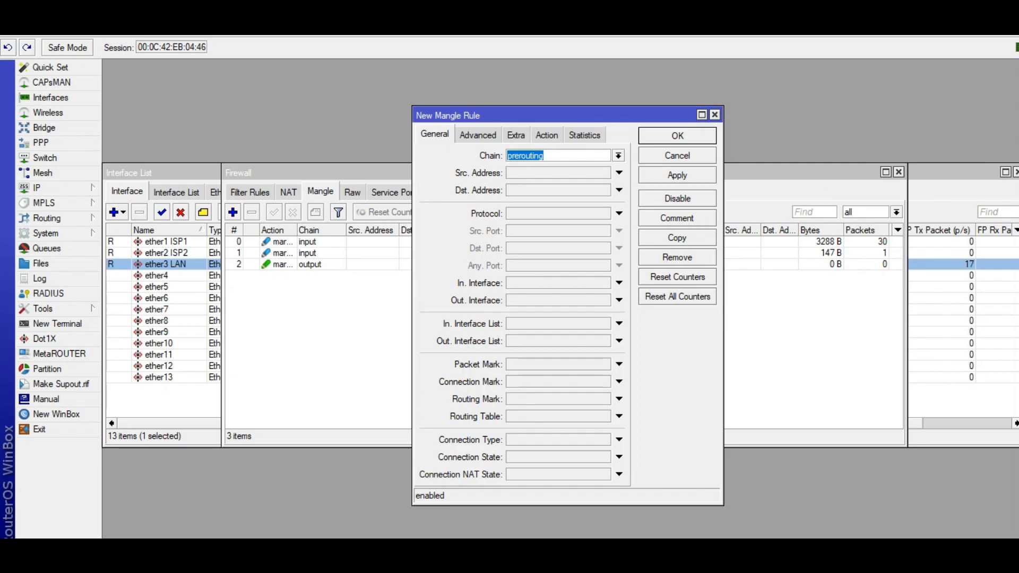
{"action": "left_click", "coordinate": [618, 155]}
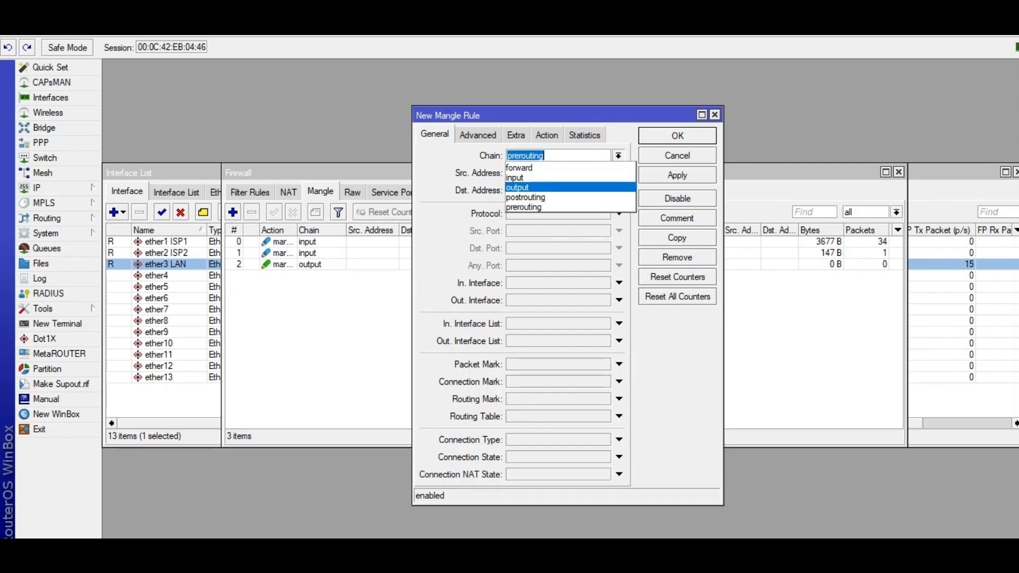
{"action": "left_click", "coordinate": [517, 188]}
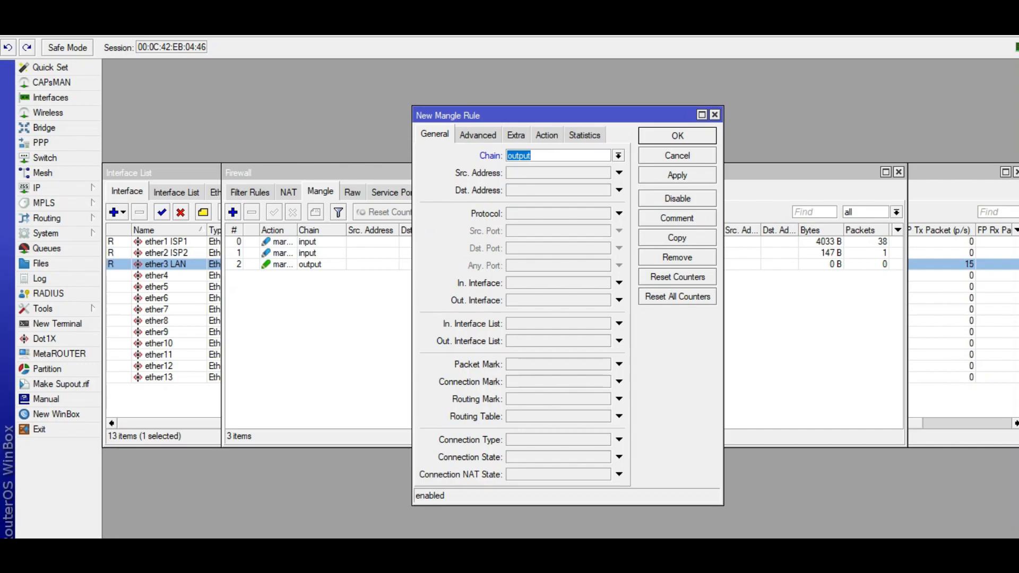
{"action": "left_click", "coordinate": [619, 381]}
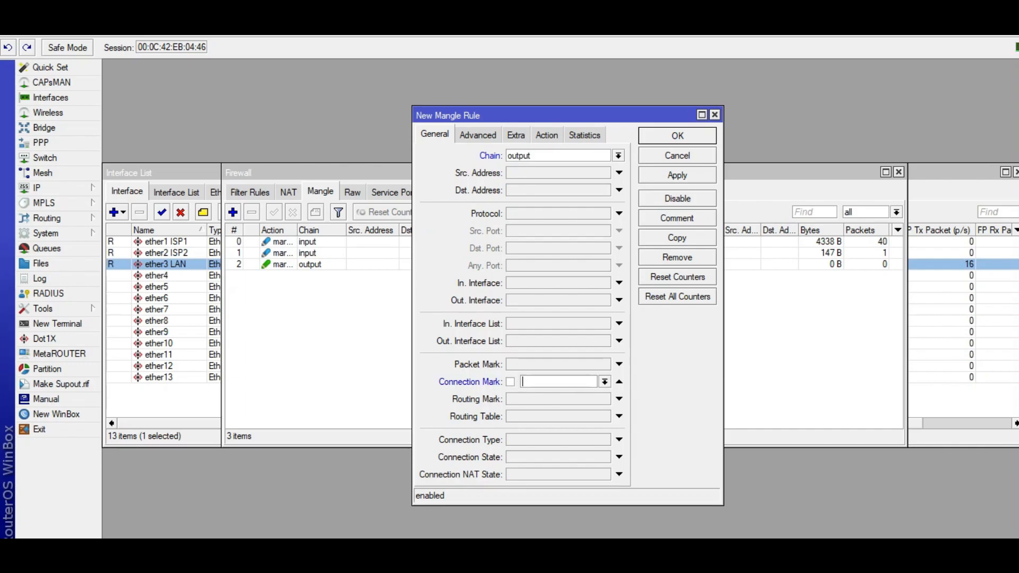
{"action": "left_click", "coordinate": [604, 381]}
{"action": "left_click", "coordinate": [552, 403]}
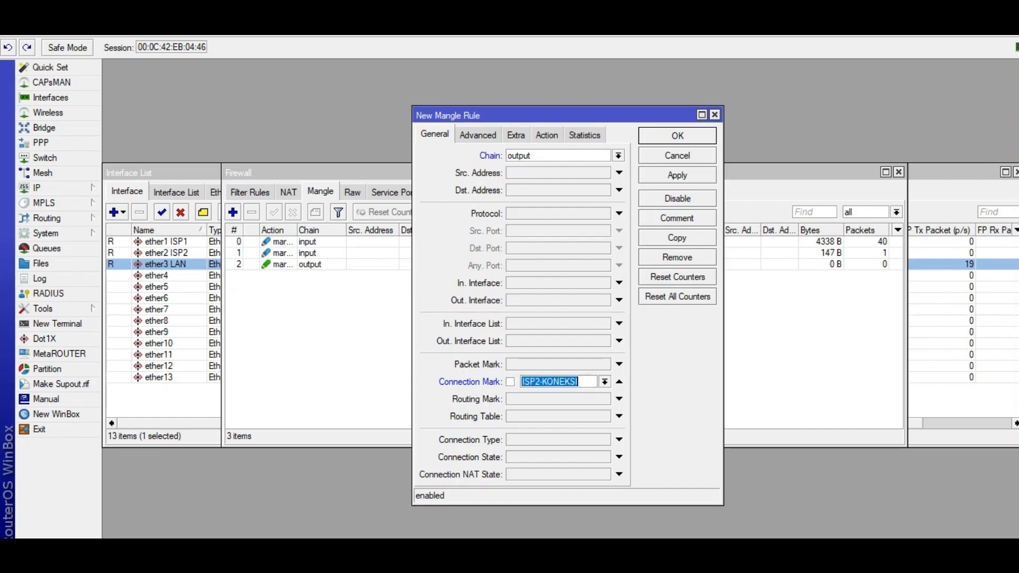
Give the ISP2-KONEKSI output rule the action mark routing with new routing mark ISP2 and passthrough turned off, and save it
{"action": "left_click", "coordinate": [547, 135]}
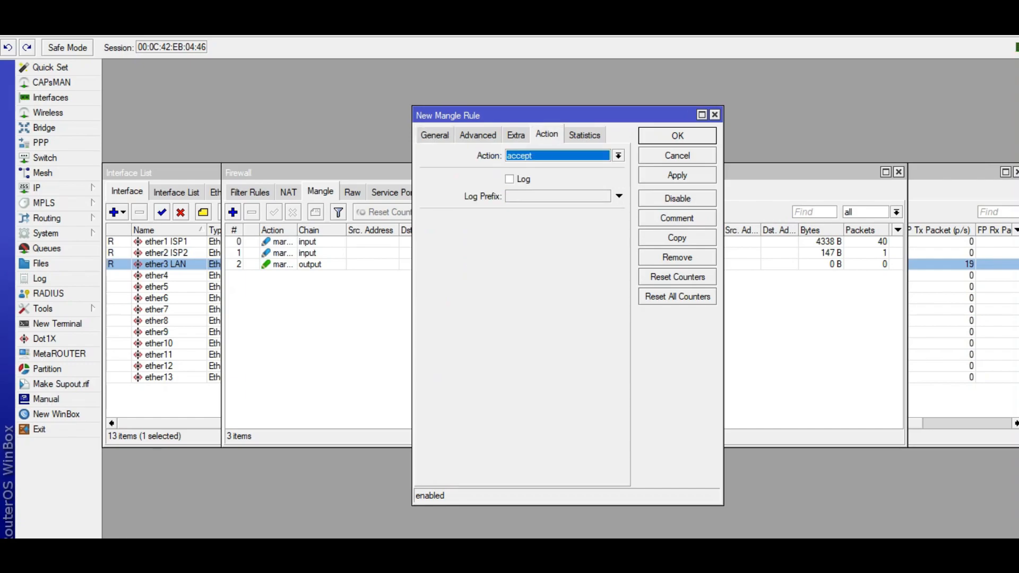
{"action": "left_click", "coordinate": [618, 155]}
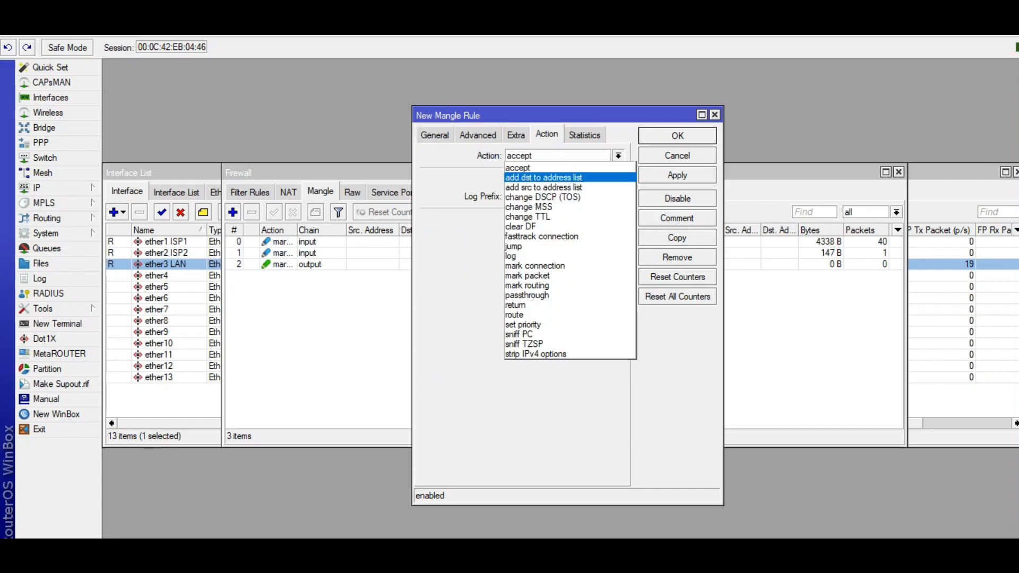
{"action": "left_click", "coordinate": [527, 286]}
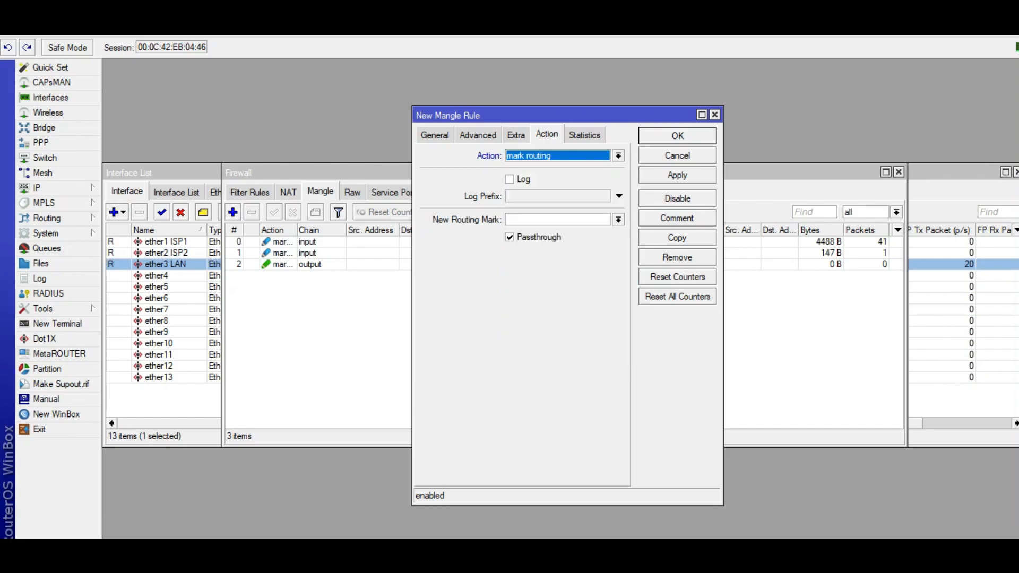
{"action": "left_click", "coordinate": [557, 220]}
{"action": "type", "text": "ISP2"}
{"action": "left_click", "coordinate": [509, 238]}
{"action": "left_click", "coordinate": [677, 175]}
{"action": "left_click", "coordinate": [677, 136]}
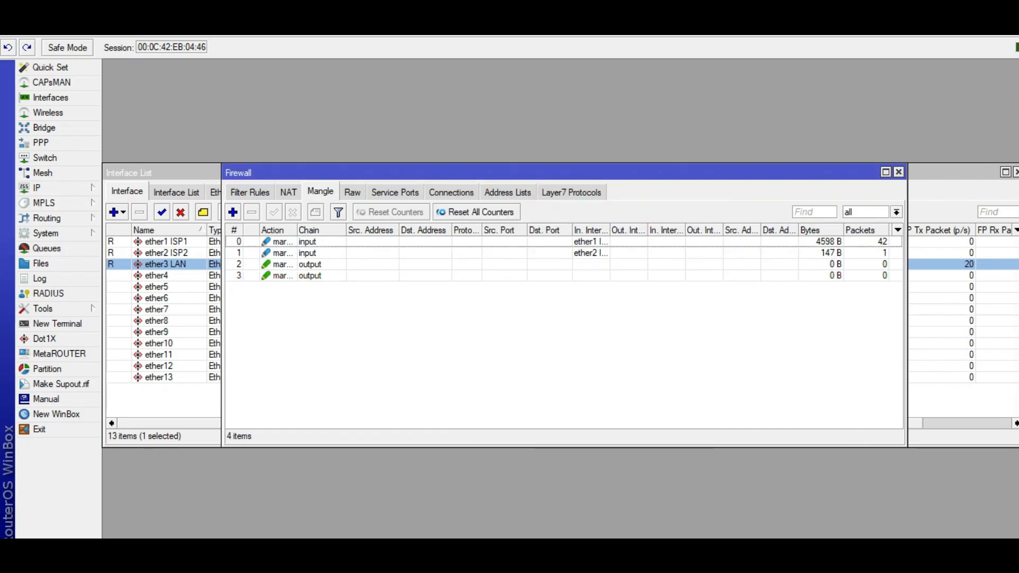
Add a static route to 0.0.0.0/0 through gateway 10.119.1.1 with routing mark ISP1
{"action": "left_click", "coordinate": [37, 188]}
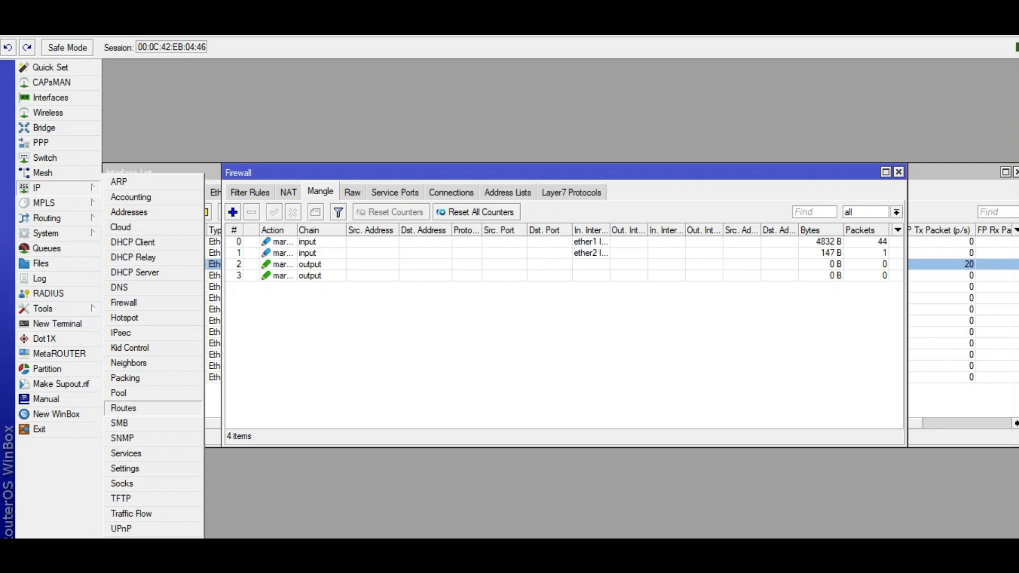
{"action": "left_click", "coordinate": [123, 408]}
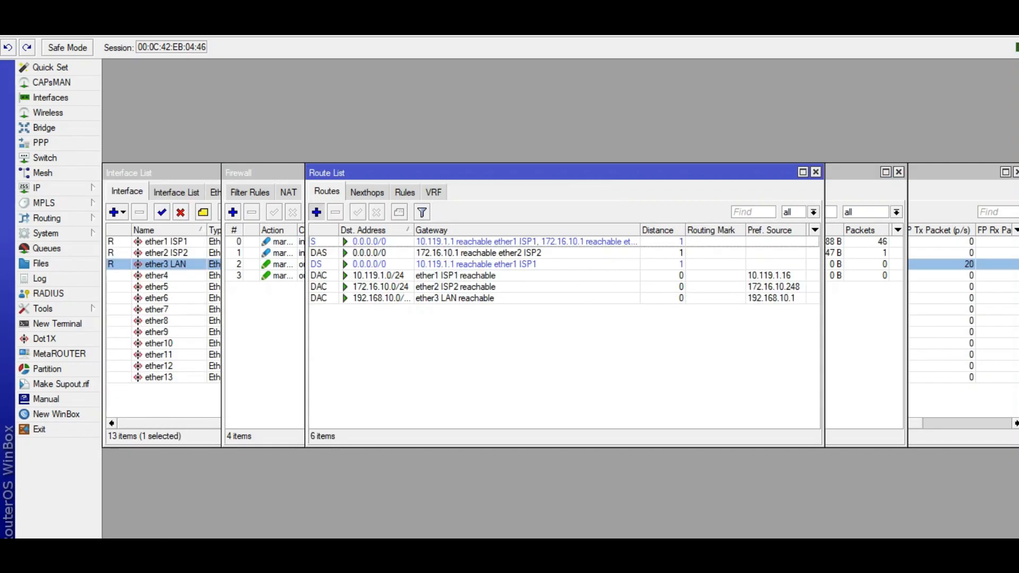
{"action": "left_click", "coordinate": [317, 212]}
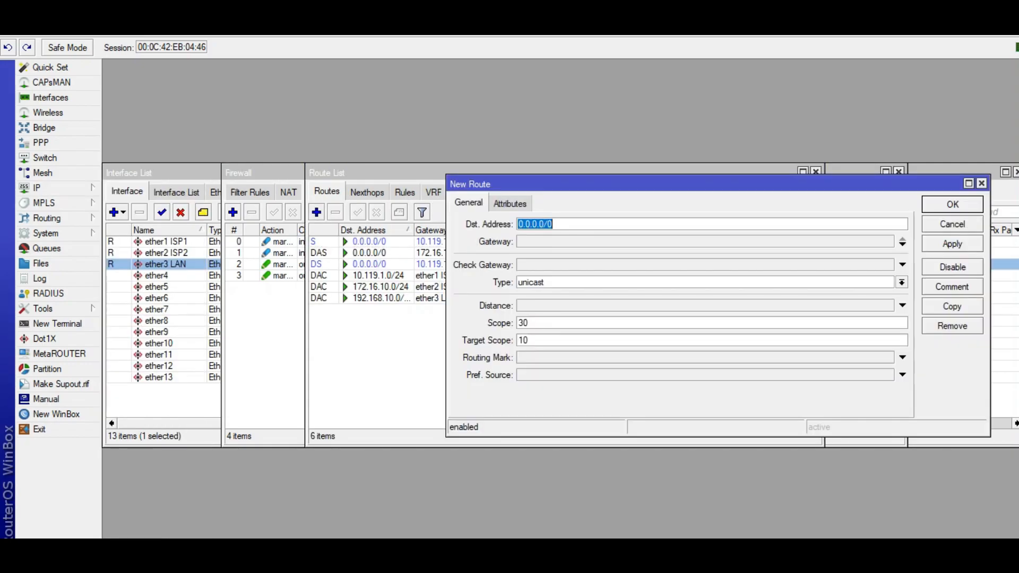
{"action": "left_click", "coordinate": [585, 241]}
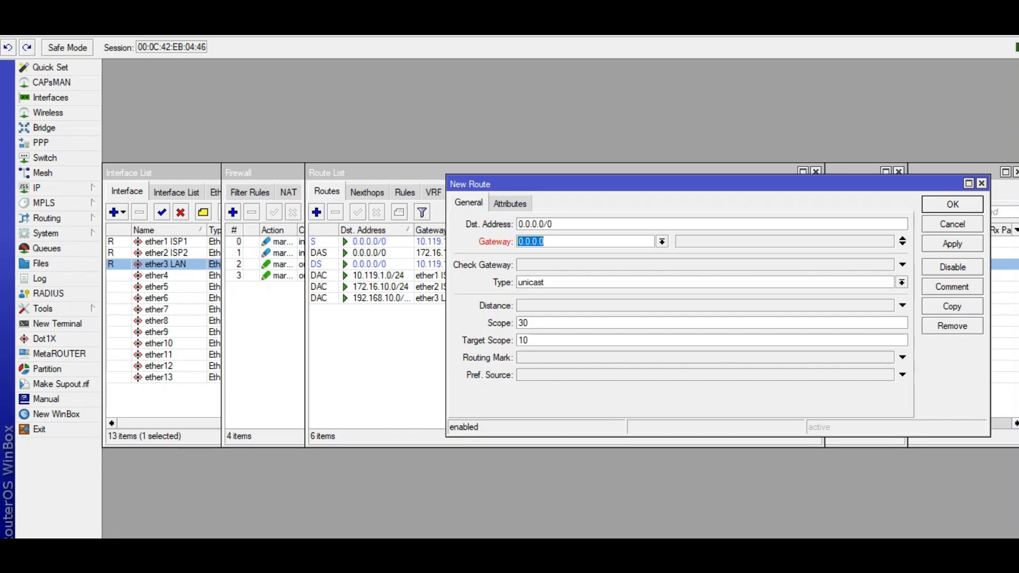
{"action": "type", "text": "10.119.1.1"}
{"action": "left_click", "coordinate": [902, 358]}
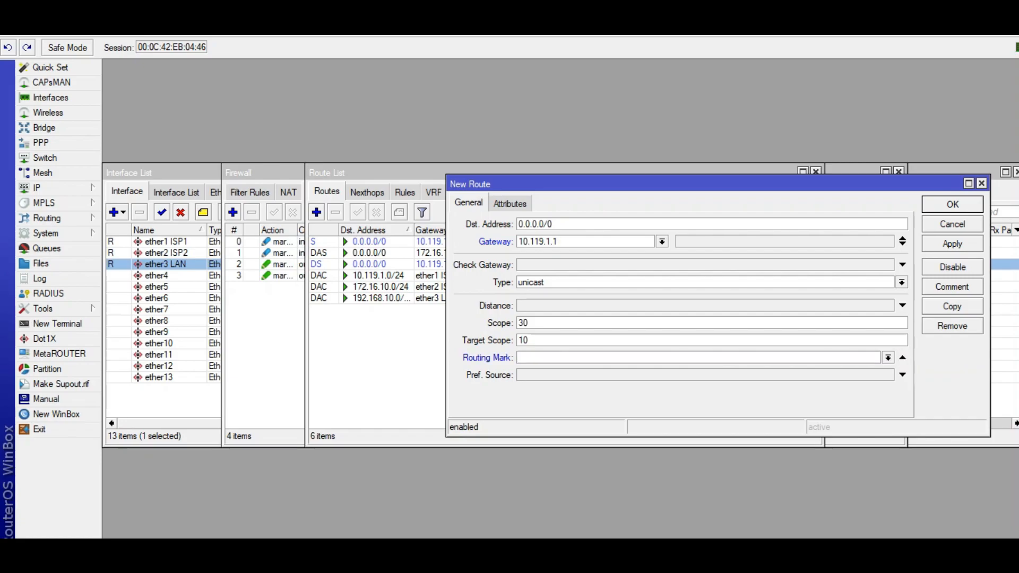
{"action": "left_click", "coordinate": [888, 357]}
{"action": "key", "text": "Return"}
{"action": "left_click", "coordinate": [952, 243]}
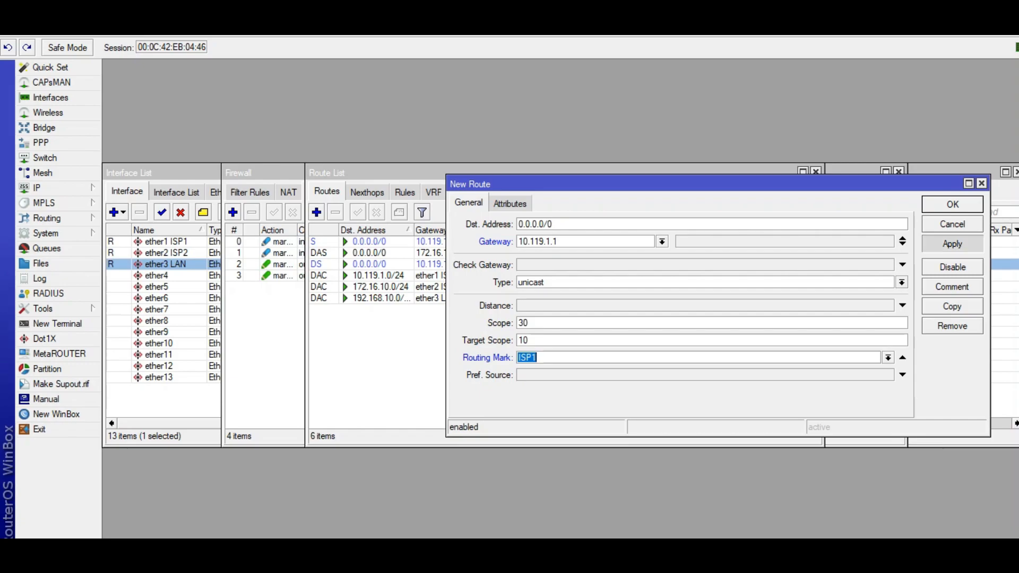
{"action": "left_click", "coordinate": [952, 205]}
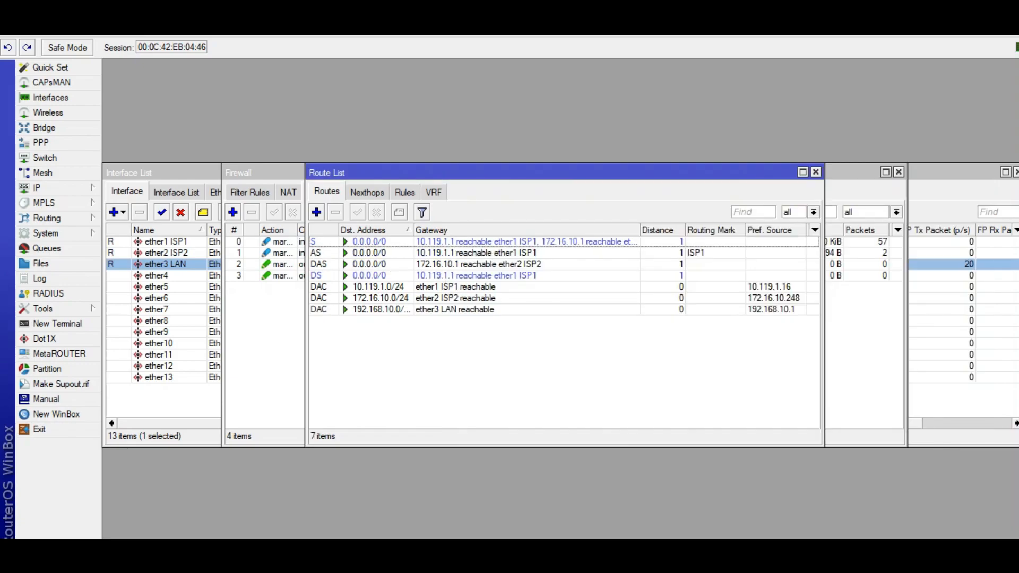
Add a static route to 0.0.0.0/0 through gateway 172.16.10.1 with routing mark ISP2, and close the route list and firewall windows
{"action": "left_click", "coordinate": [317, 212]}
{"action": "left_click", "coordinate": [586, 241]}
{"action": "type", "text": "1"}
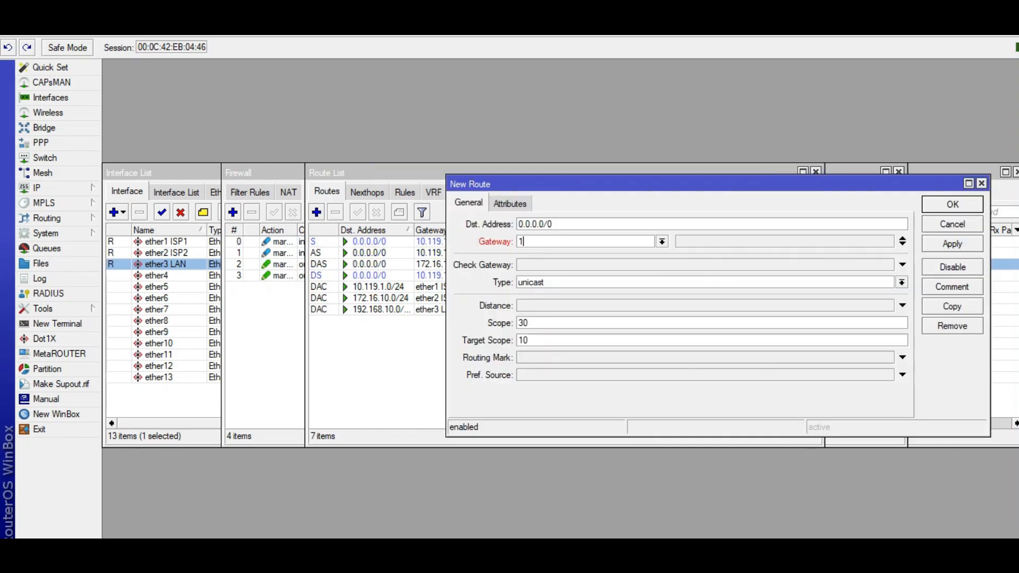
{"action": "type", "text": "72.16.10.1"}
{"action": "left_click", "coordinate": [902, 357]}
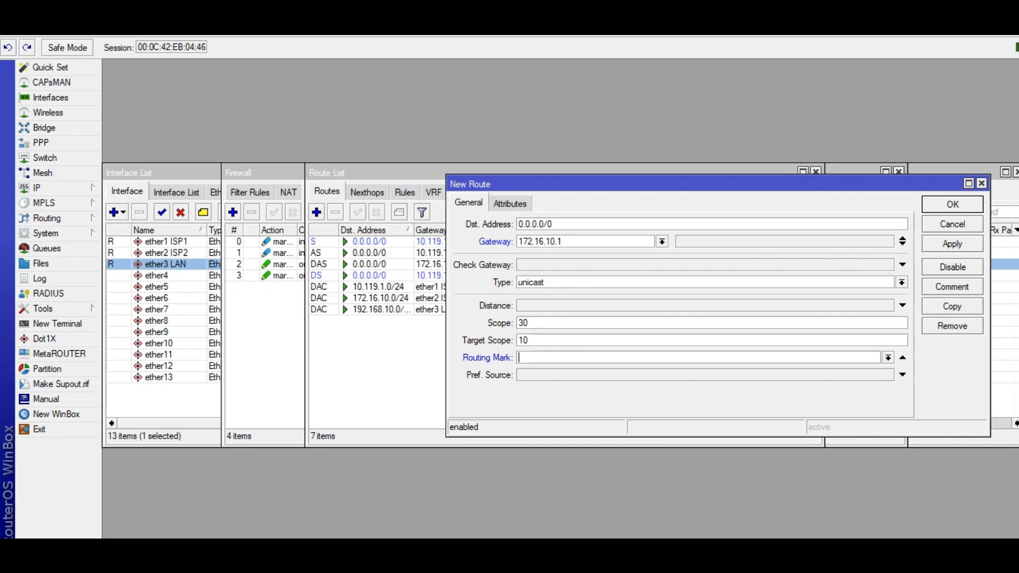
{"action": "left_click", "coordinate": [888, 358]}
{"action": "left_click", "coordinate": [870, 389]}
{"action": "left_click", "coordinate": [952, 244]}
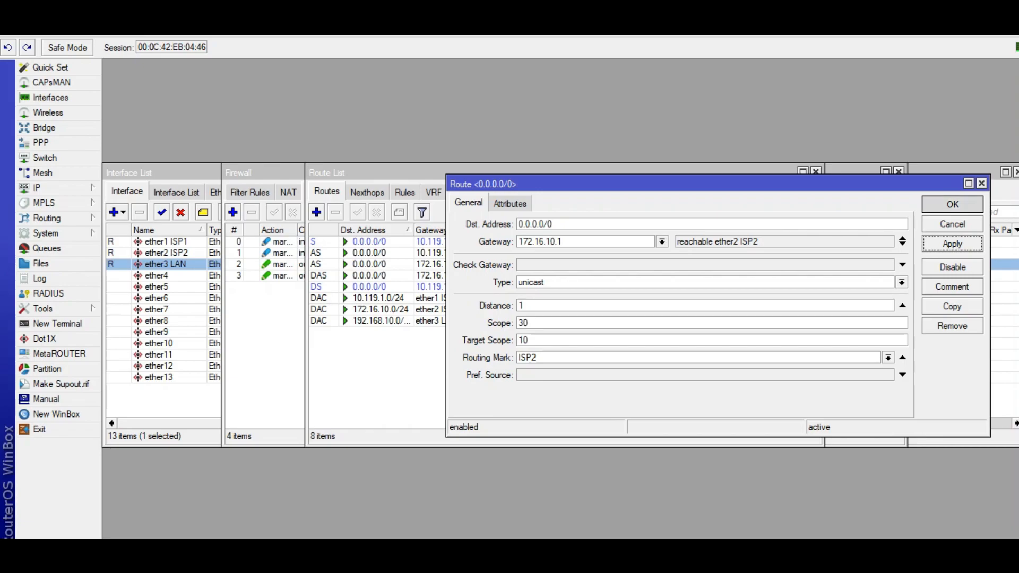
{"action": "left_click", "coordinate": [952, 205]}
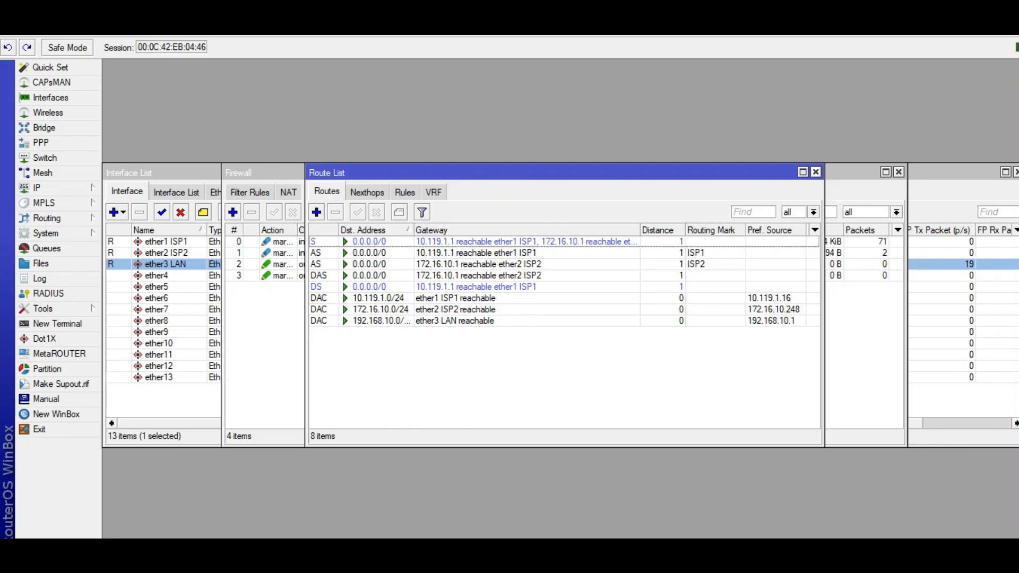
{"action": "left_click", "coordinate": [816, 172]}
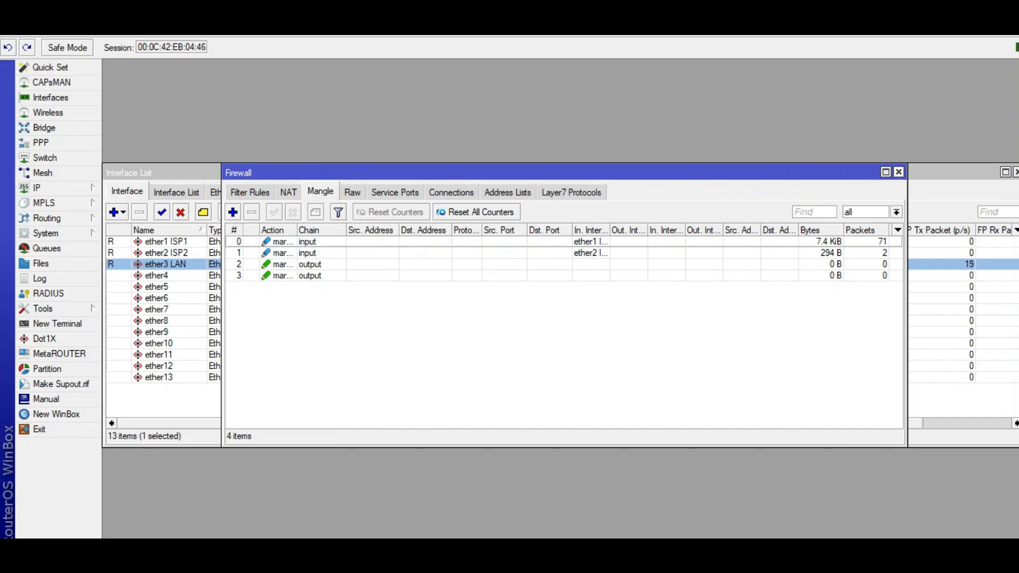
{"action": "left_click", "coordinate": [899, 172]}
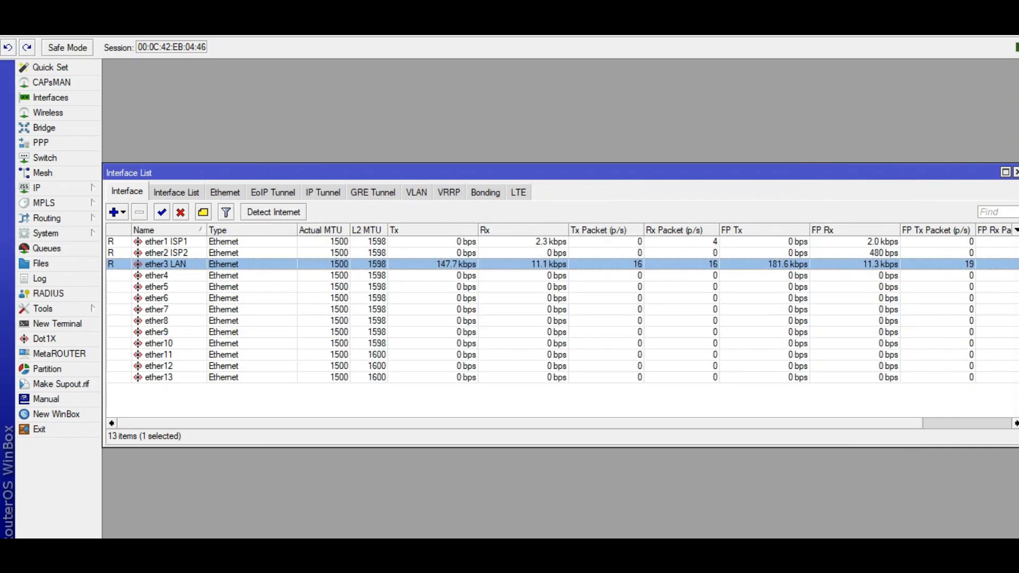